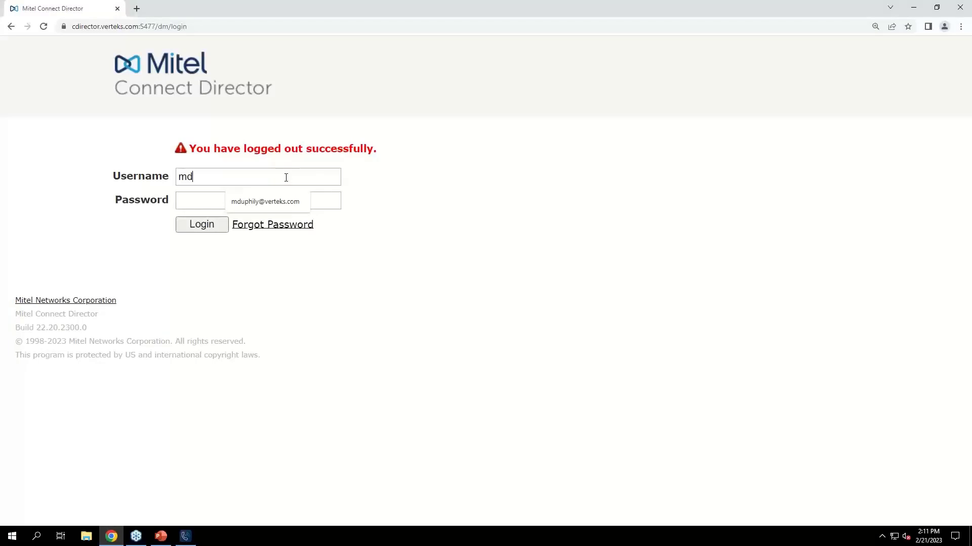
Log in to Connect Director with the administrator's username and open the call control Hunt Groups list
type("uphi")
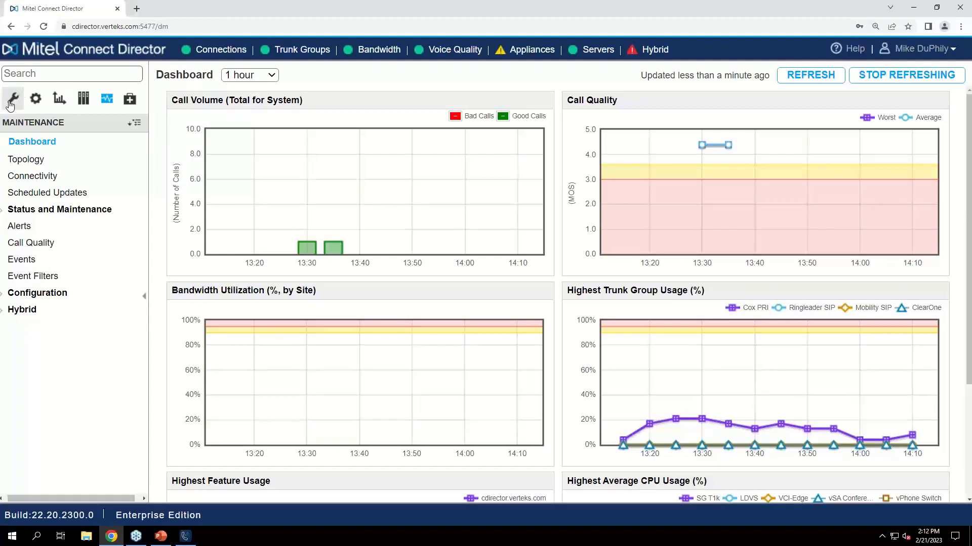
left_click(11, 101)
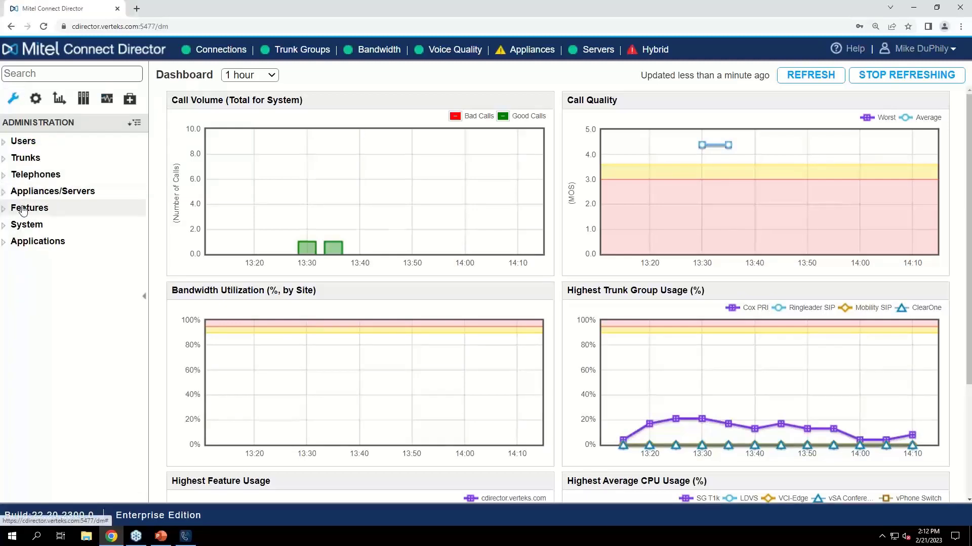
left_click(42, 208)
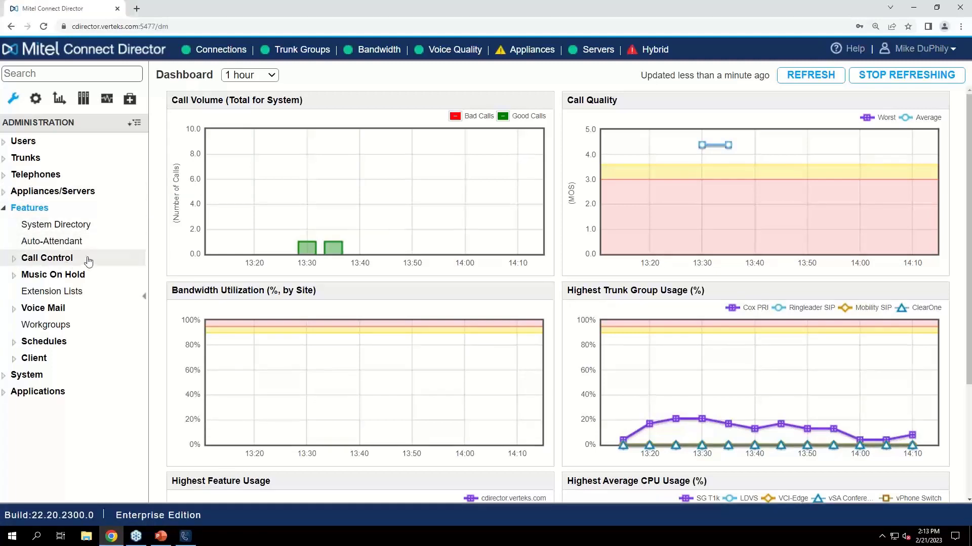
left_click(29, 260)
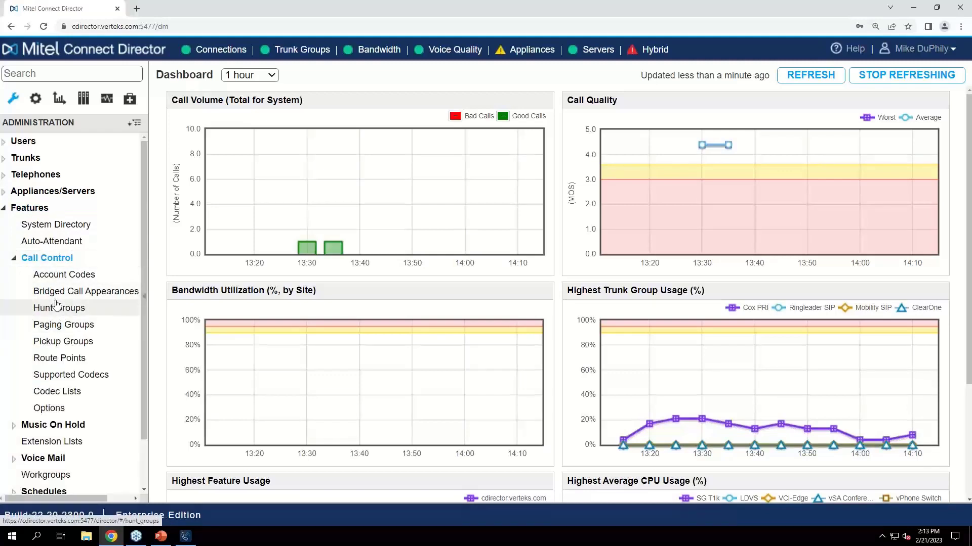
left_click(90, 309)
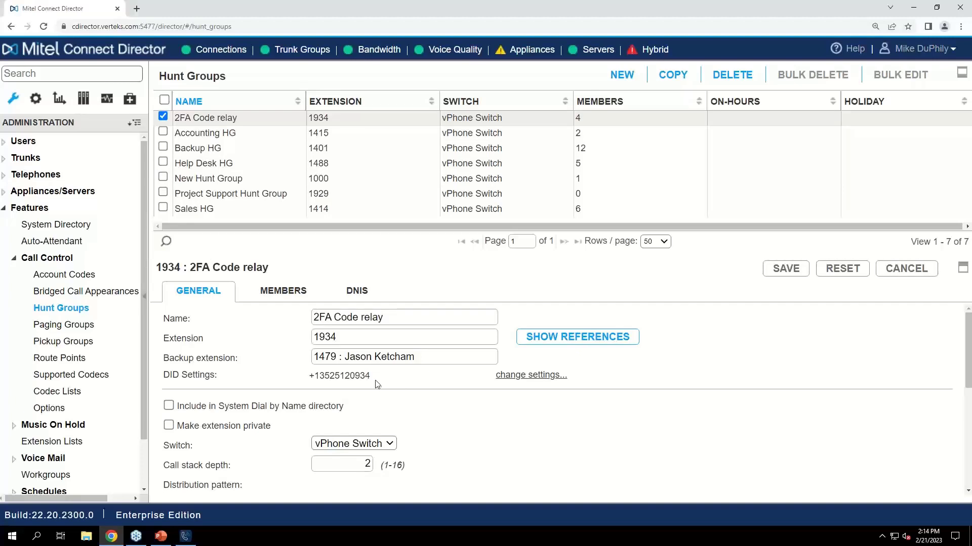
Toggle dial-by-name directory inclusion and the private extension option on and off again for the 2FA Code relay hunt group
scroll(377, 382, "down", 1)
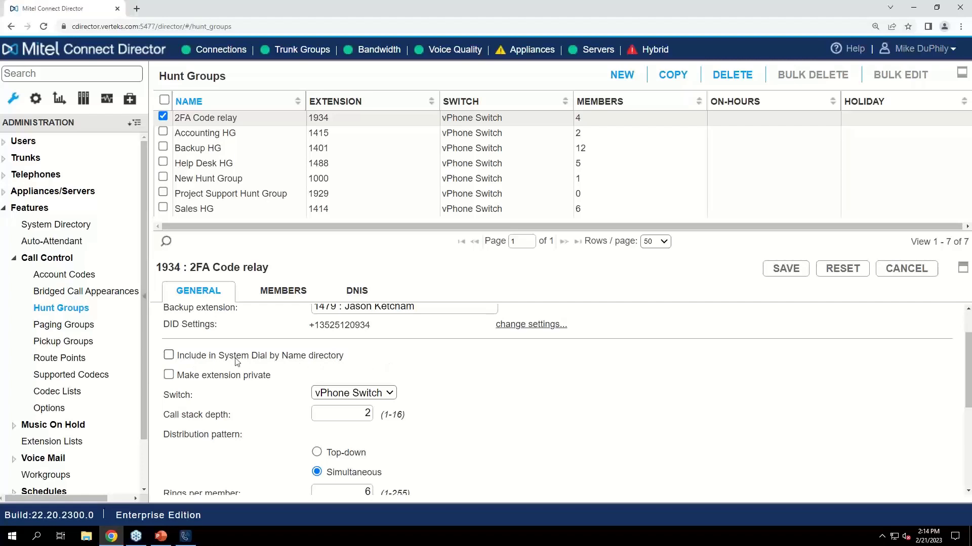
left_click(168, 356)
left_click(169, 356)
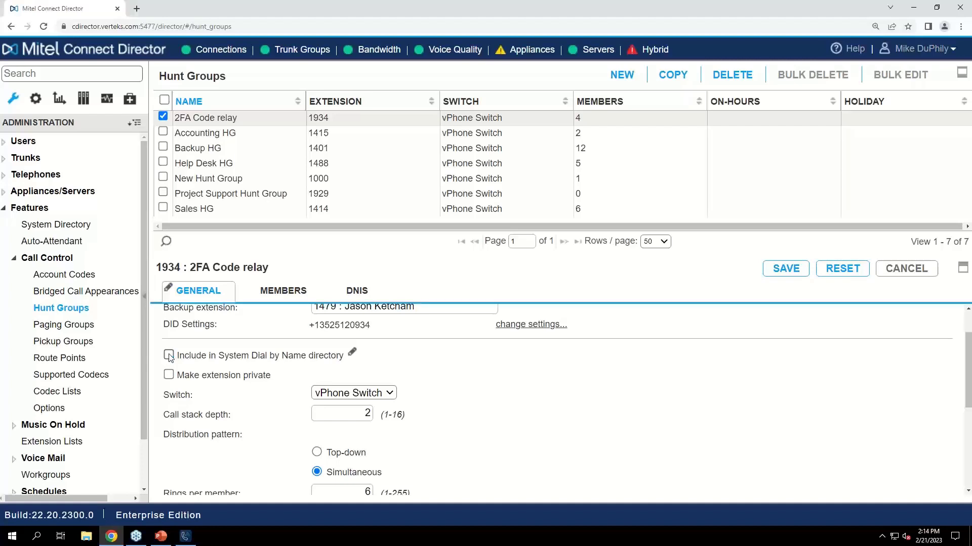
left_click(173, 357)
left_click(173, 357)
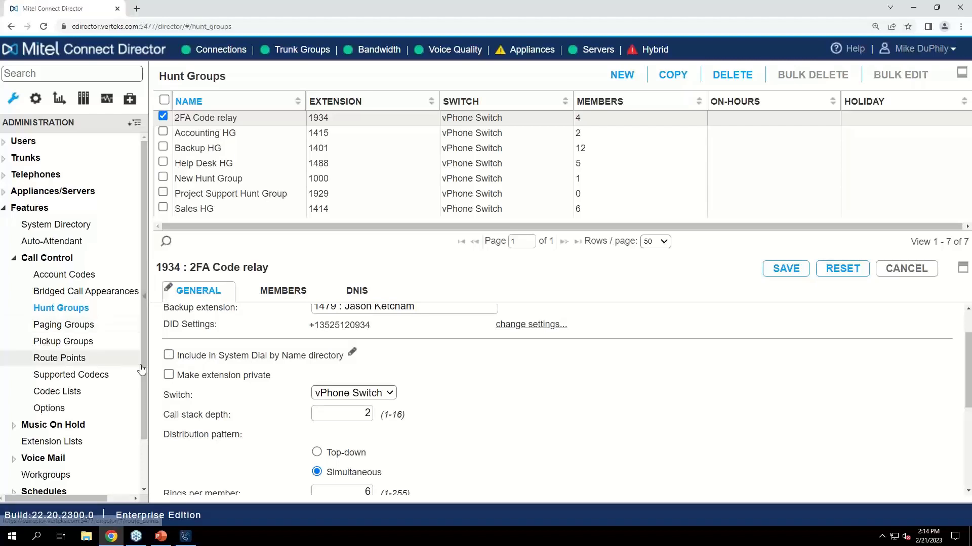
left_click(167, 376)
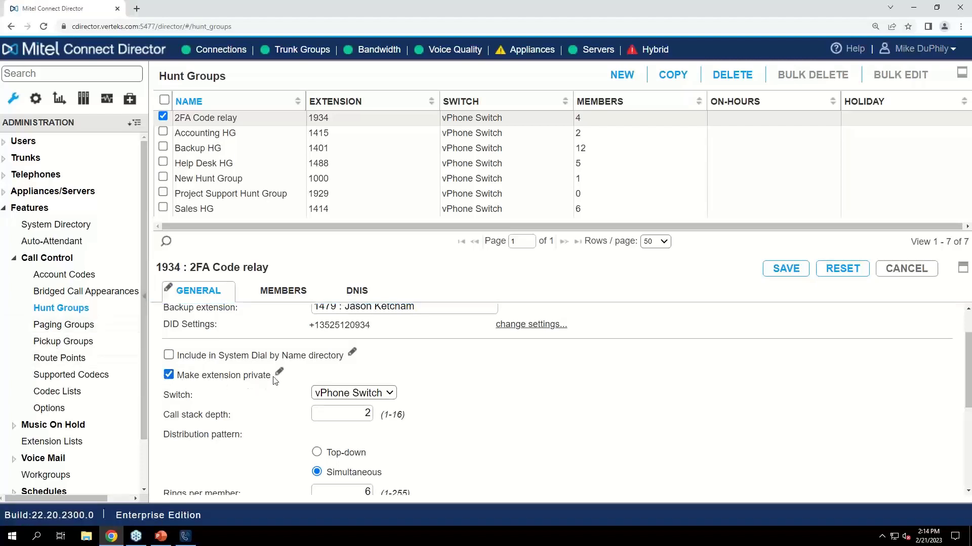
left_click(221, 380)
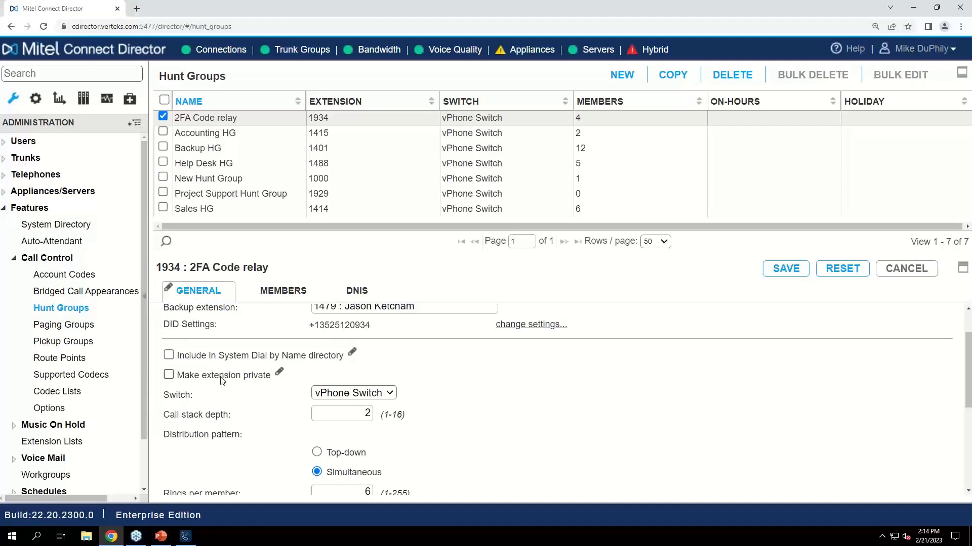
Examine the available switch choices and the call stack depth setting of the 2FA Code relay hunt group
left_click(380, 394)
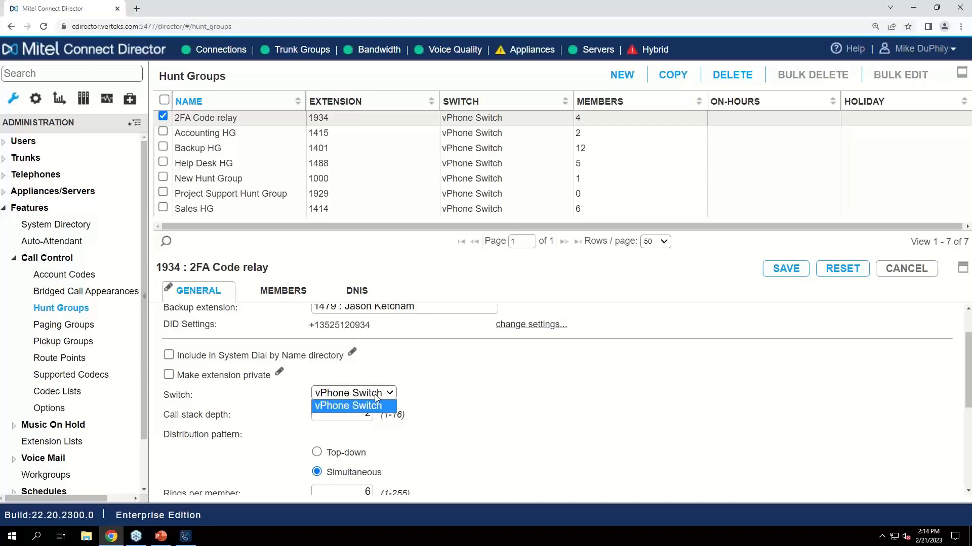
left_click(344, 397)
scroll(413, 399, "down", 1)
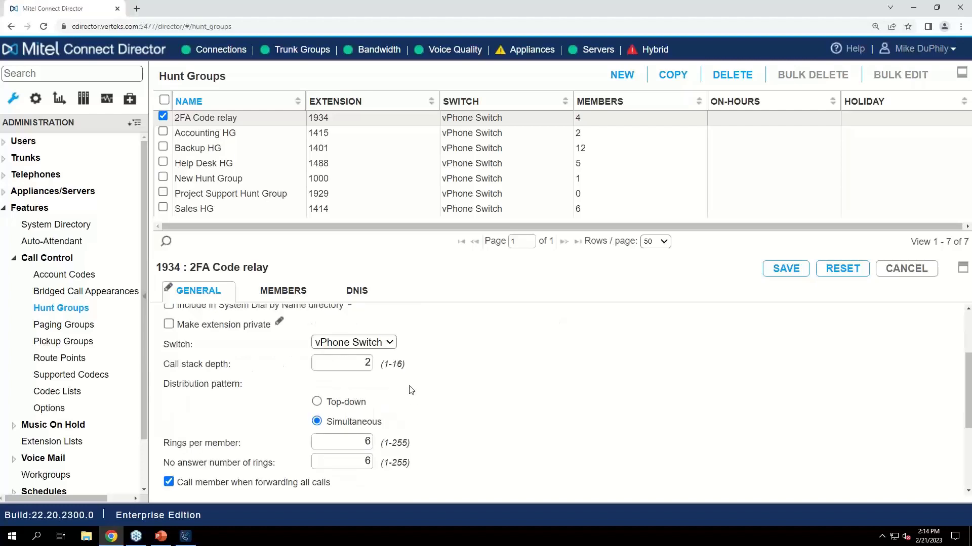
left_click(341, 365)
left_click_drag(352, 364, 385, 364)
left_click(361, 367)
scroll(312, 405, "down", 1)
Set the hunt group's distribution pattern to Top-down and its rings per member to 3
left_click(318, 354)
left_click(316, 371)
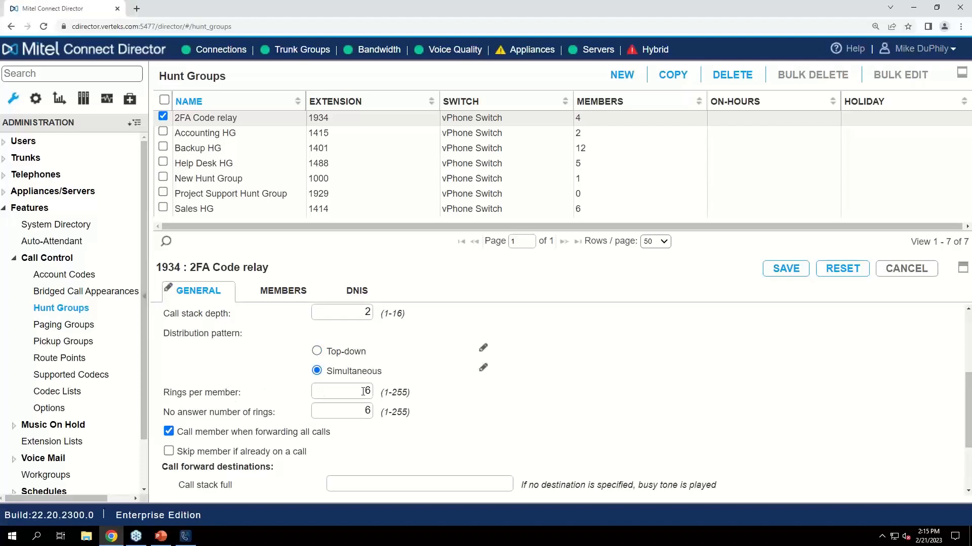
left_click(323, 352)
double_click(355, 391)
type("3")
double_click(366, 412)
left_click(360, 414)
double_click(367, 392)
left_click(342, 414)
left_click(361, 410)
Turn off calling members when forwarding all calls and turn on skipping members already on a call
left_click(181, 433)
left_click(178, 432)
left_click(168, 432)
left_click(168, 451)
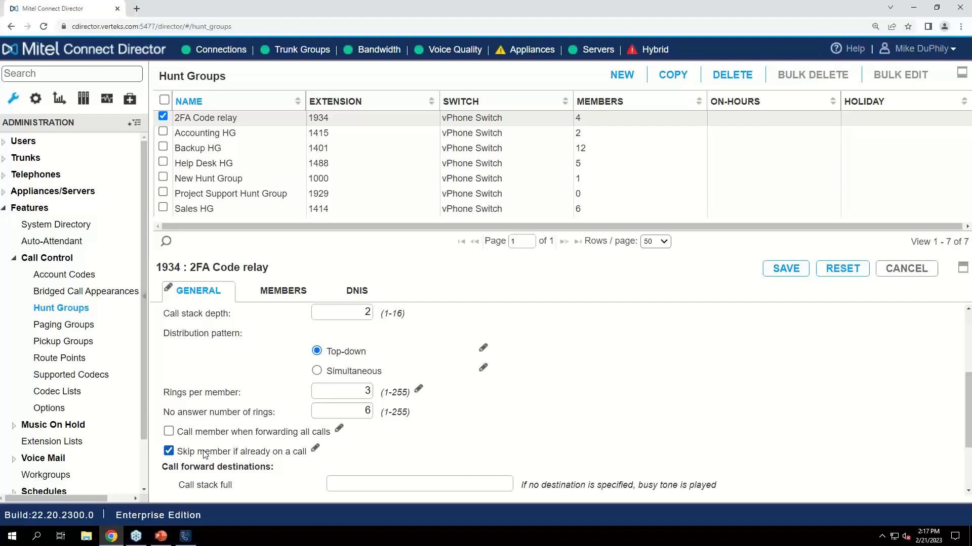
left_click(190, 451)
left_click(195, 450)
Examine the hunt group's call stack full and no answer forward destinations alongside its ring settings
scroll(727, 403, "down", 1)
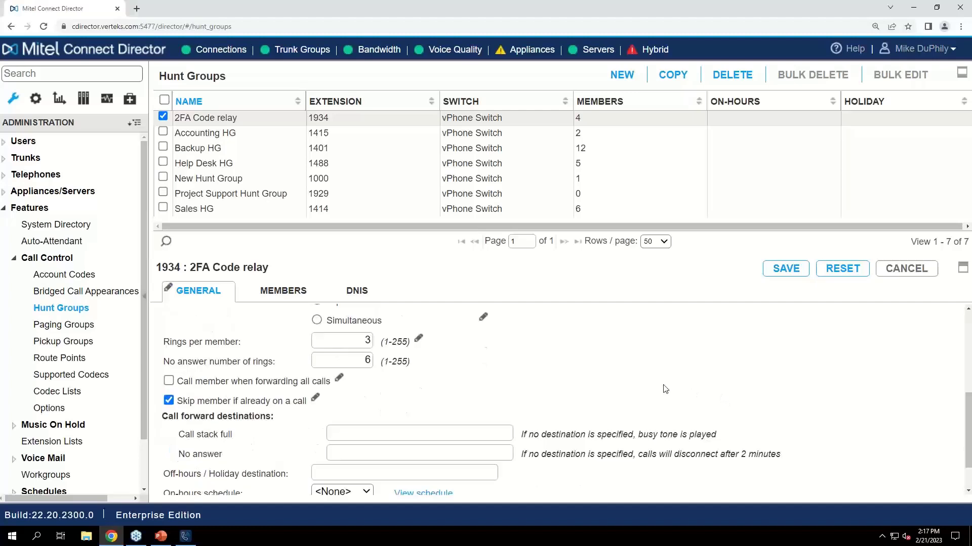
scroll(508, 416, "down", 1)
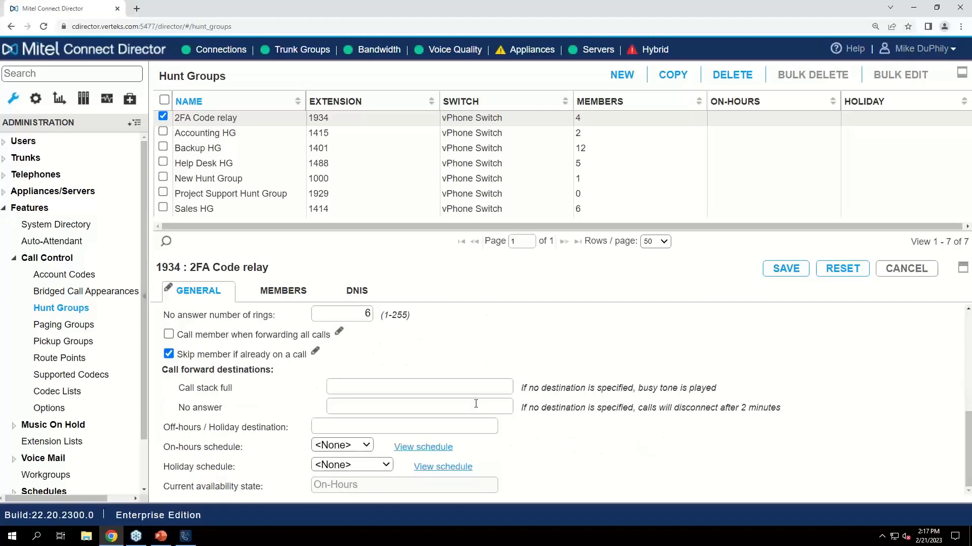
left_click(453, 393)
scroll(344, 402, "up", 1)
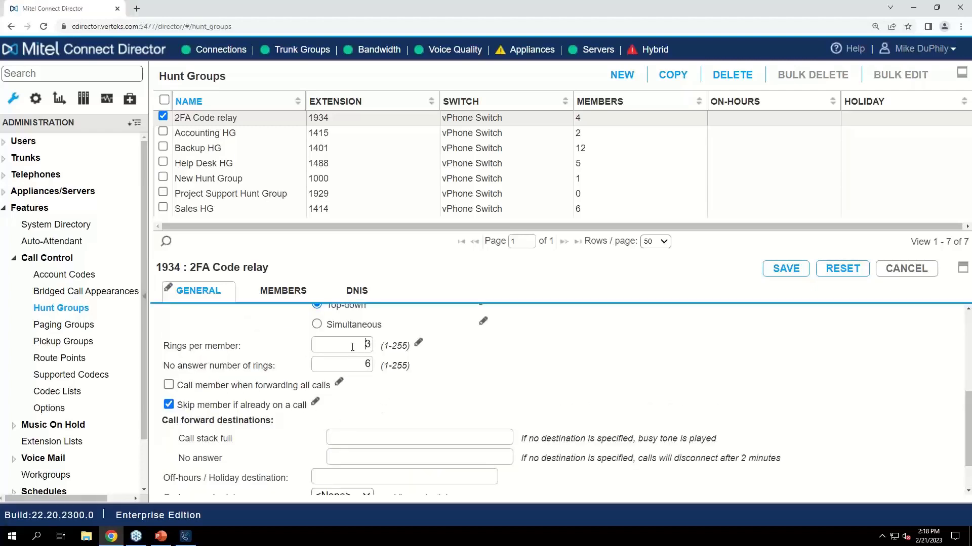
double_click(368, 364)
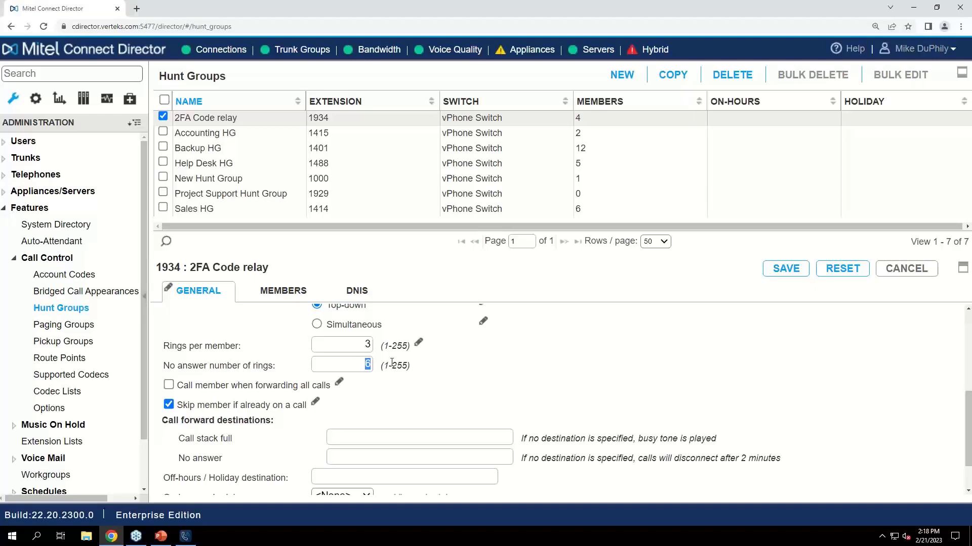
left_click(403, 454)
left_click(331, 430)
scroll(361, 347, "up", 1)
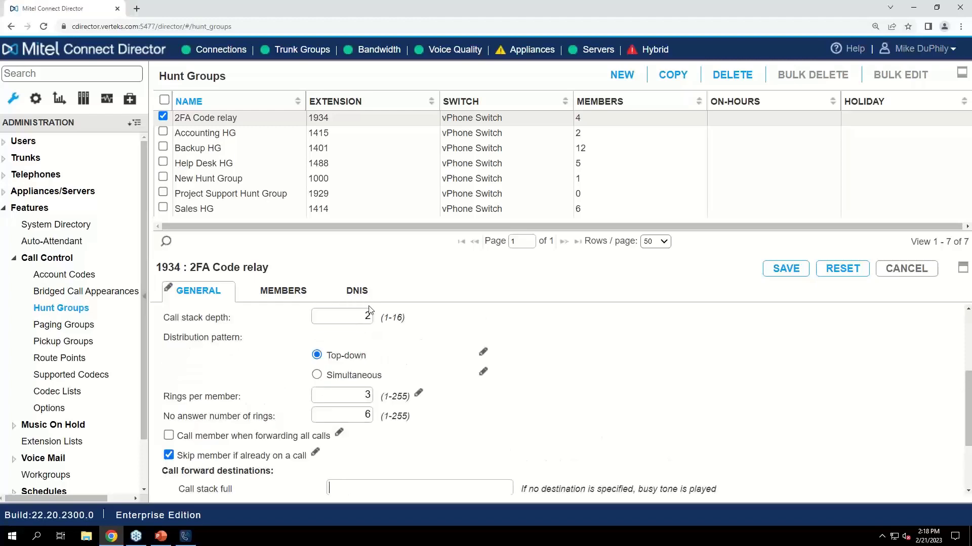
scroll(444, 411, "down", 1)
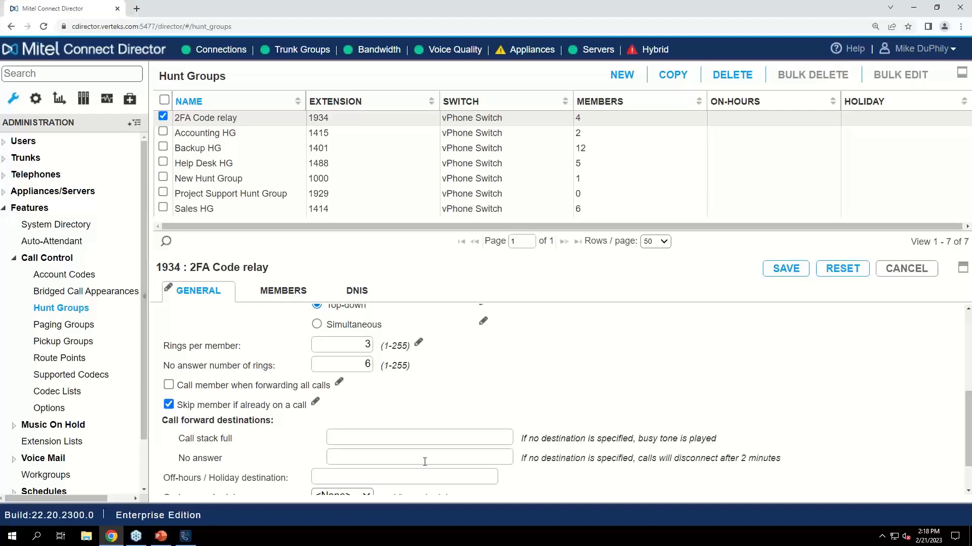
left_click(328, 456)
Try the On-Hours schedule for the hunt group's on-hours setting, then return the setting to <None>
scroll(328, 450, "down", 1)
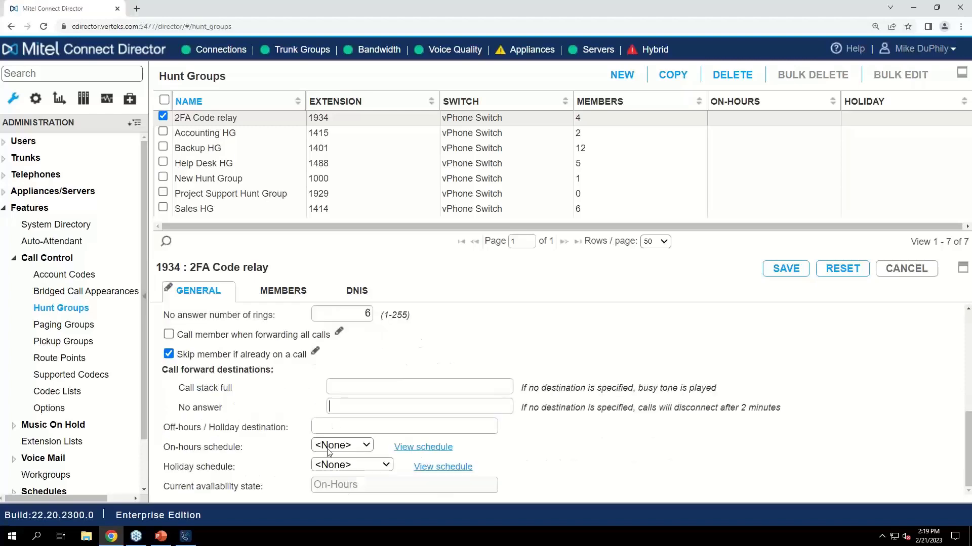
left_click(333, 427)
left_click(357, 446)
left_click(353, 471)
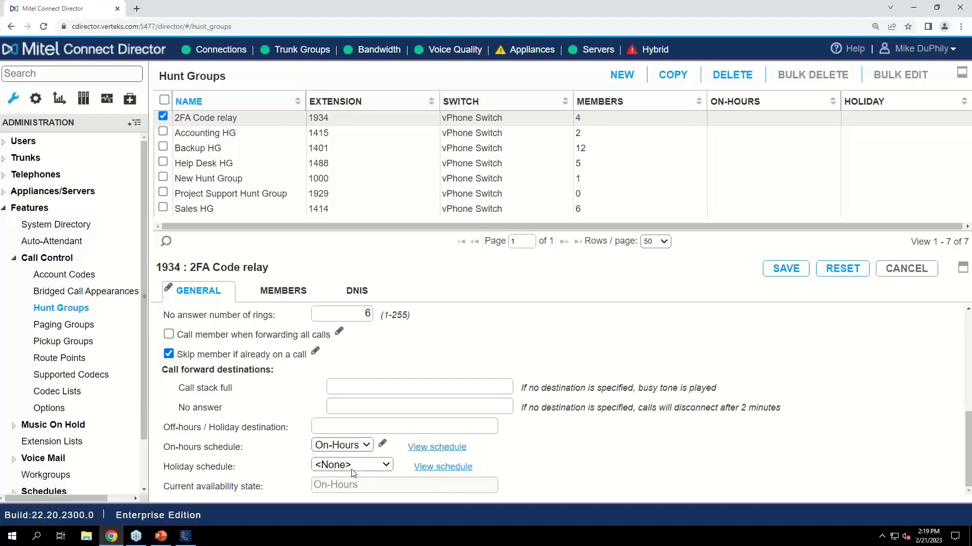
left_click(366, 430)
left_click(328, 450)
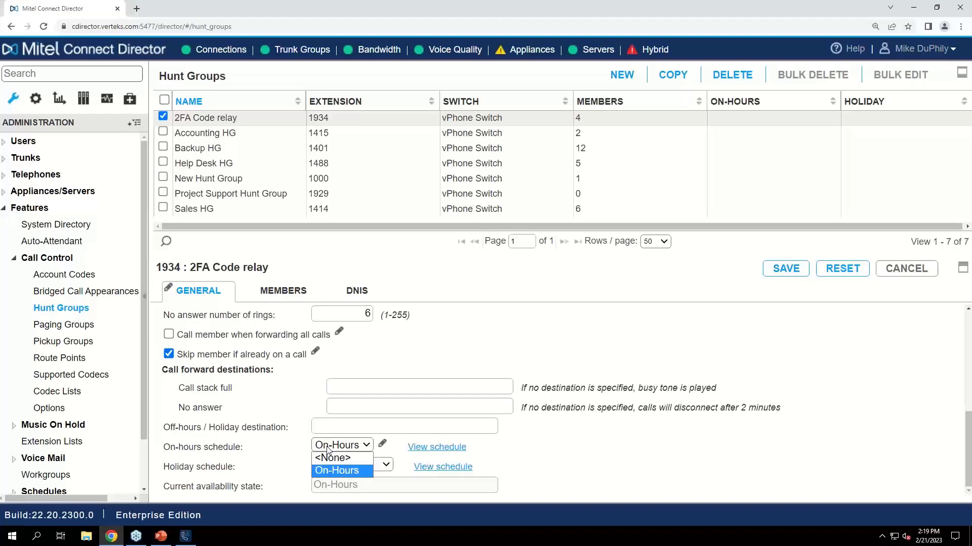
left_click(331, 457)
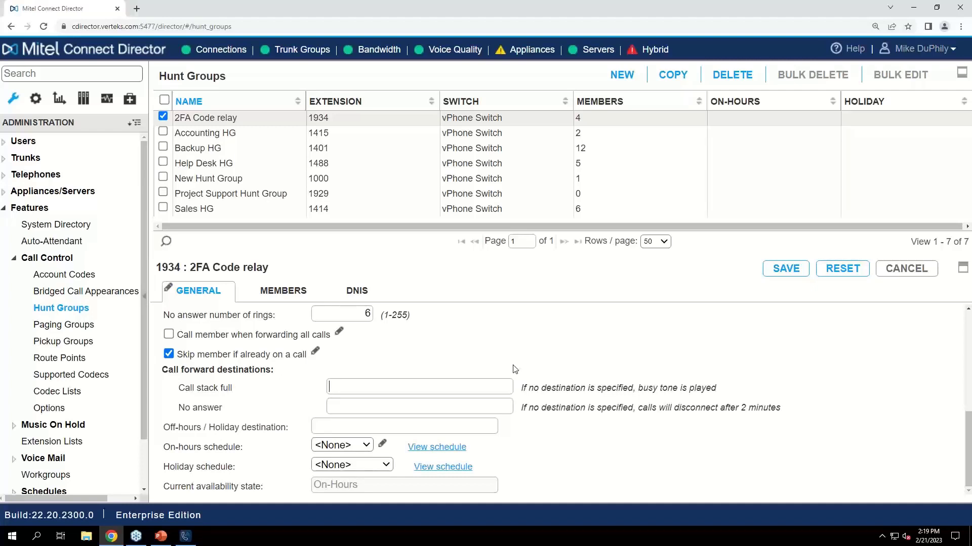
Open the status details of the vPhone Switch among the appliances in the maintenance area
left_click(106, 98)
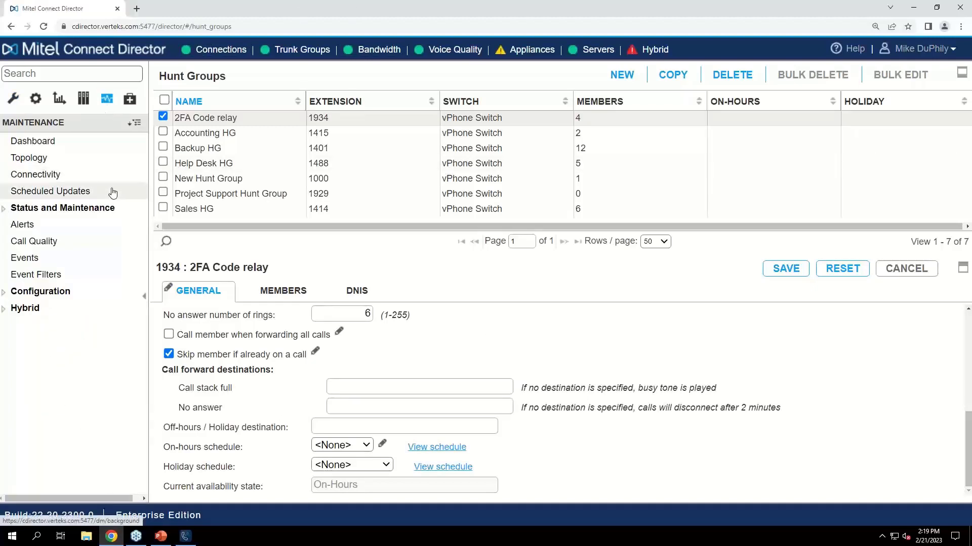
left_click(117, 209)
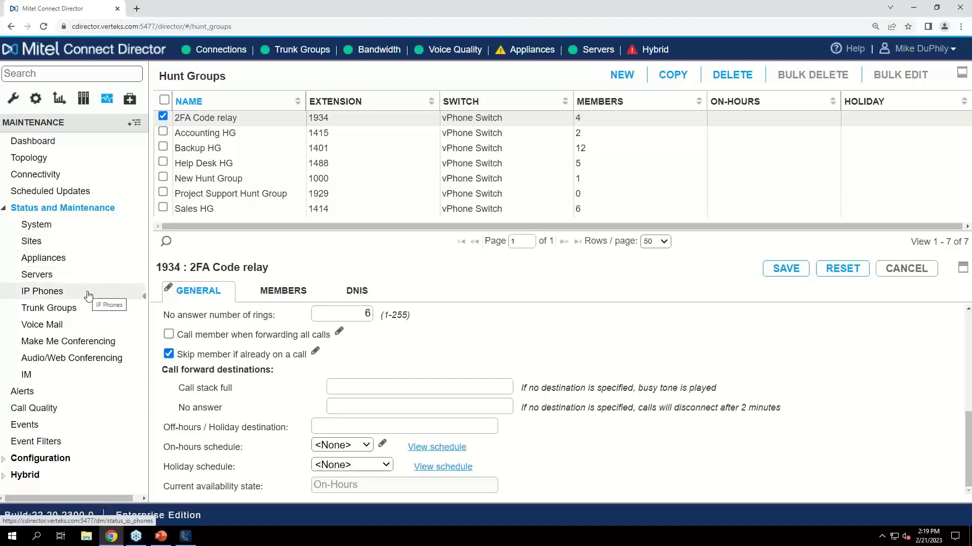
left_click(84, 259)
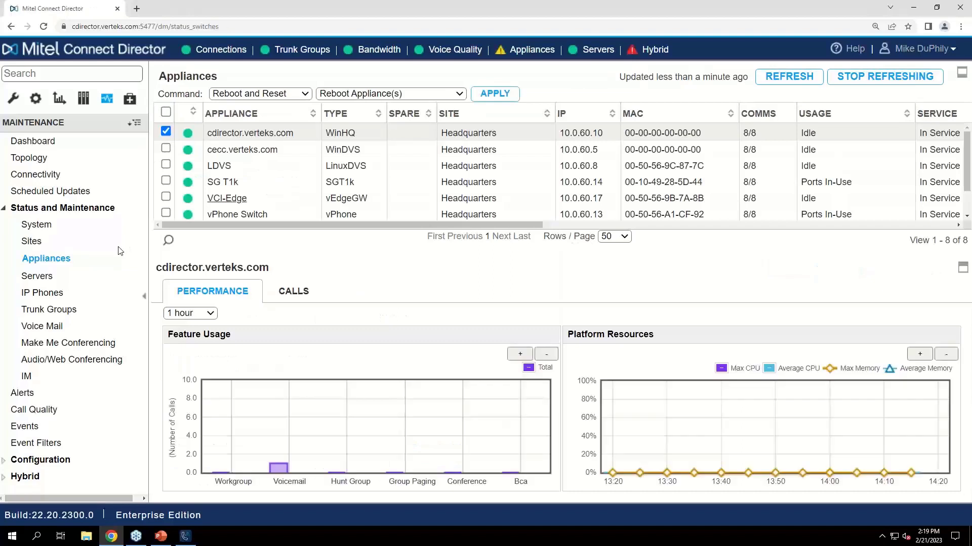
scroll(270, 215, "down", 2)
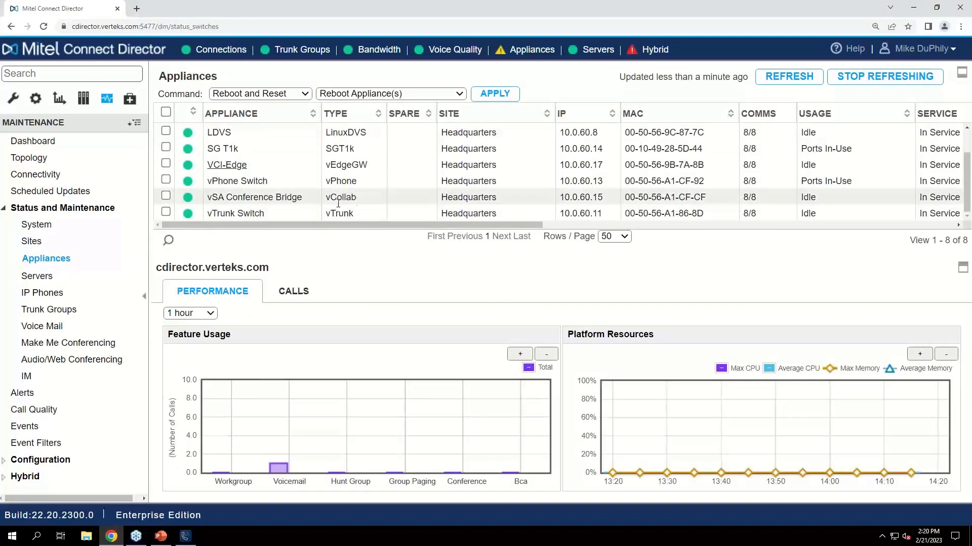
left_click(349, 181)
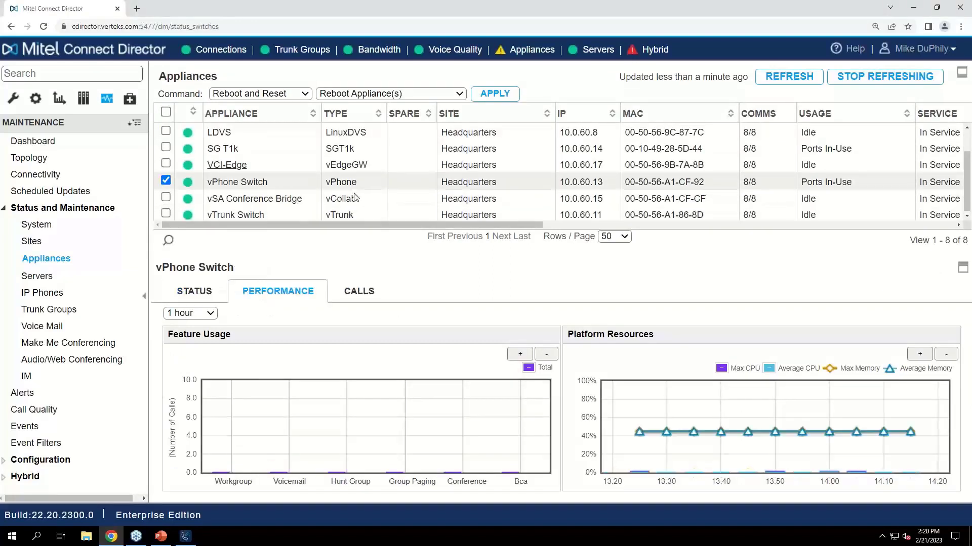
left_click(205, 293)
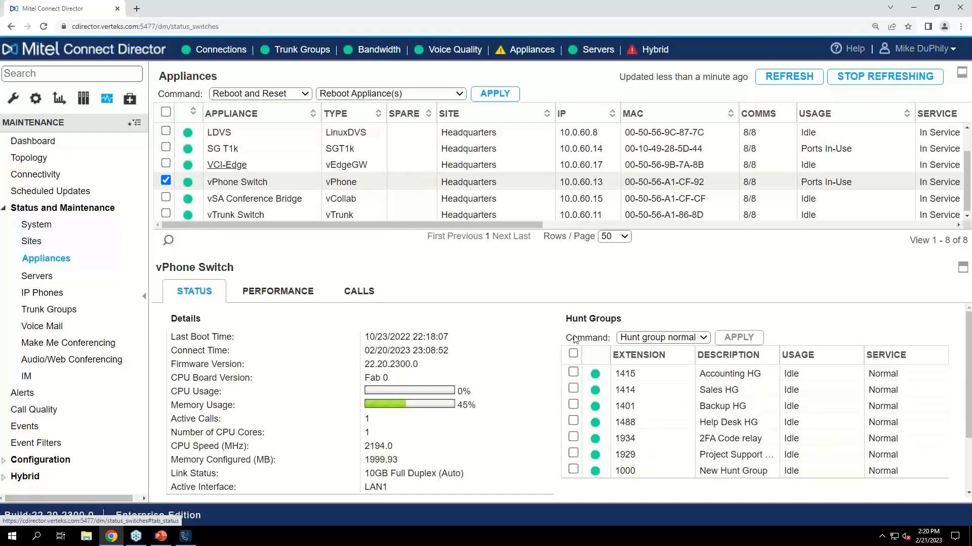
Select the Sales HG hunt group on the vPhone Switch and choose the Hunt group busy command for it
left_click(574, 389)
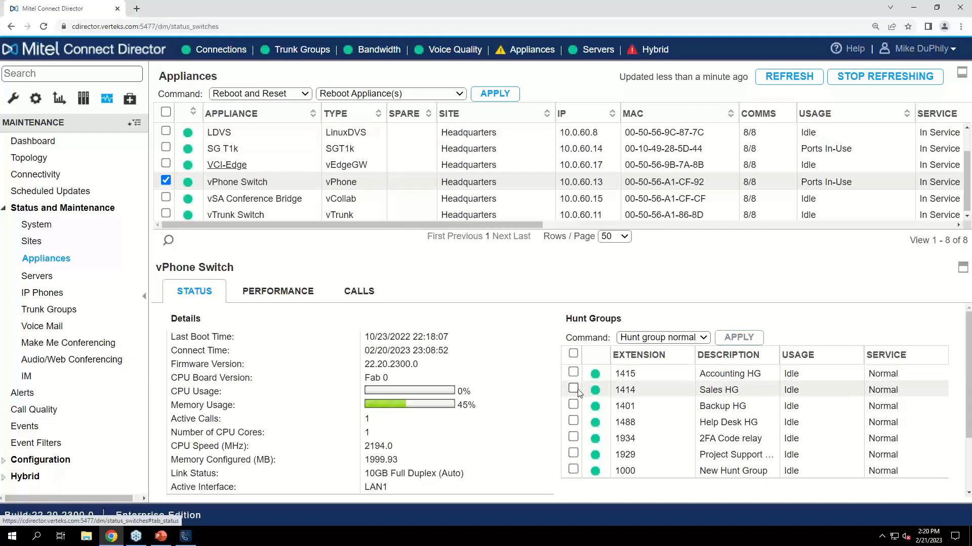
left_click(693, 338)
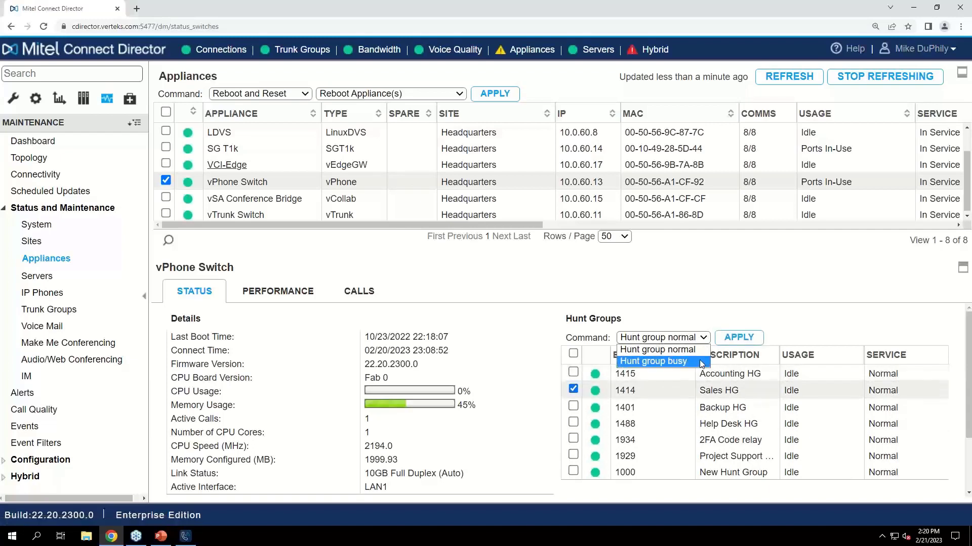
left_click(651, 361)
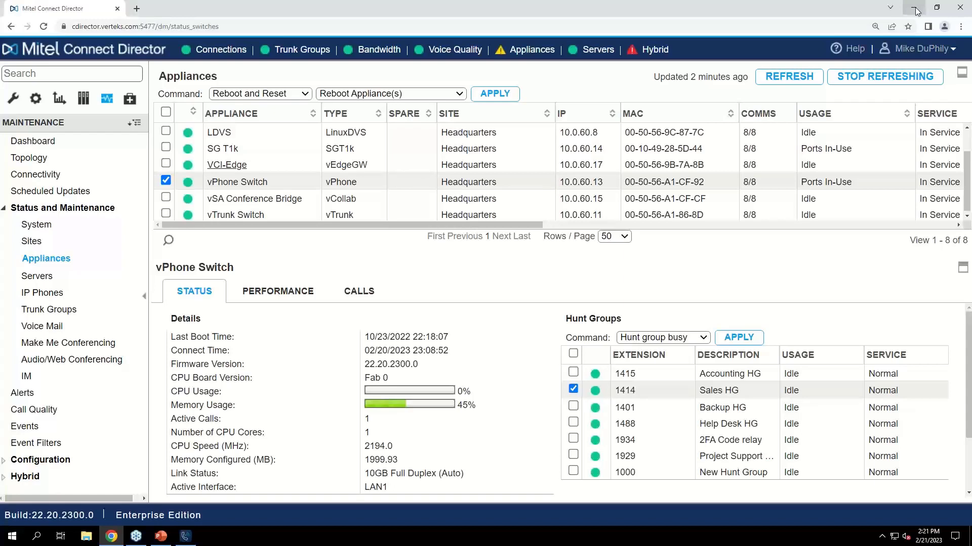
Switch to the Connect Groups Training presentation in PowerPoint
left_click(163, 536)
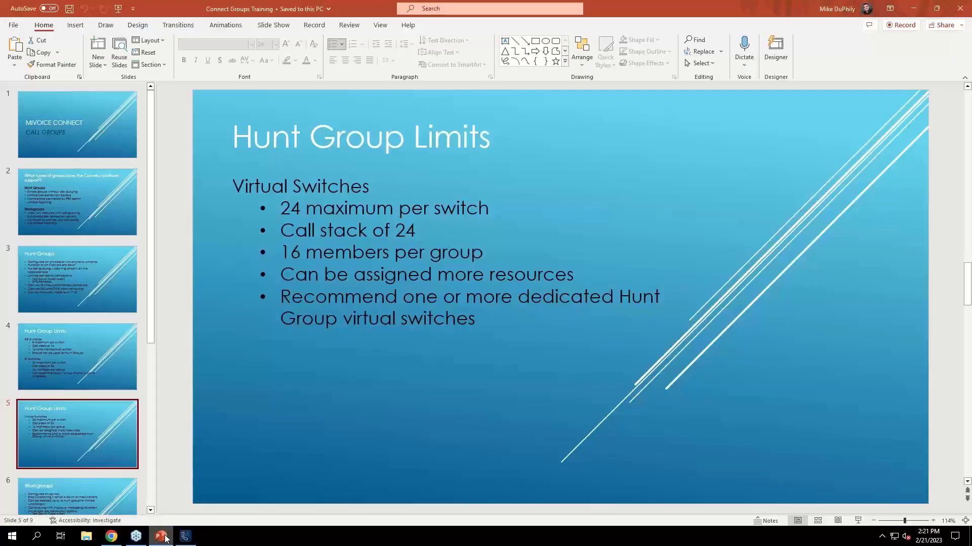
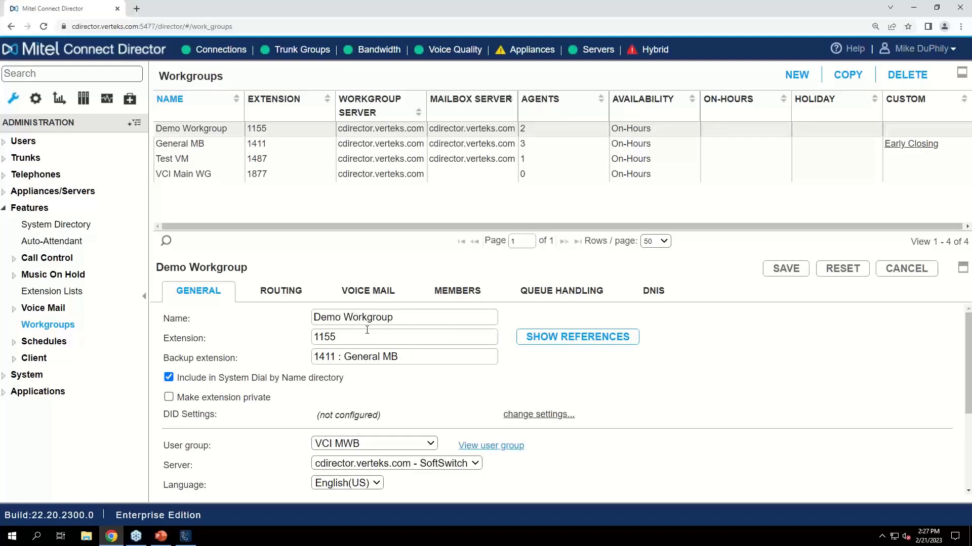
Exclude the Demo Workgroup from the System Dial by Name directory, and try making its extension private before clearing that option
left_click_drag(400, 357, 276, 352)
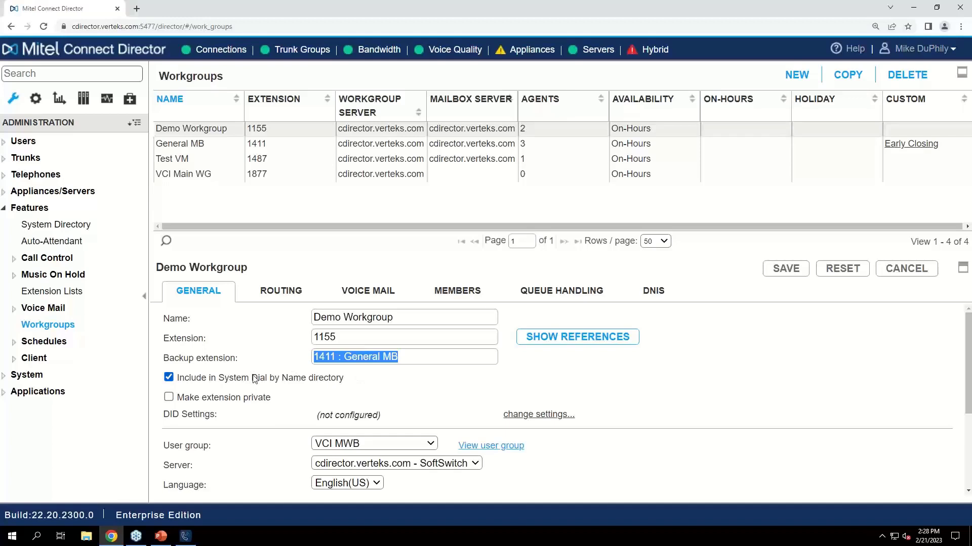
left_click(168, 377)
left_click(169, 397)
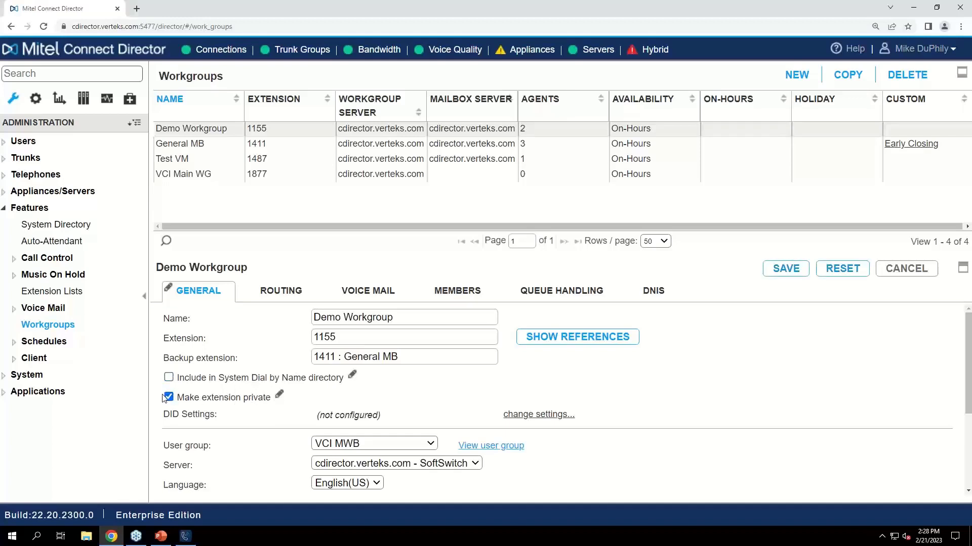
left_click(167, 398)
Review the Demo Workgroup's remaining general settings, including the available server choices
scroll(339, 396, "down", 1)
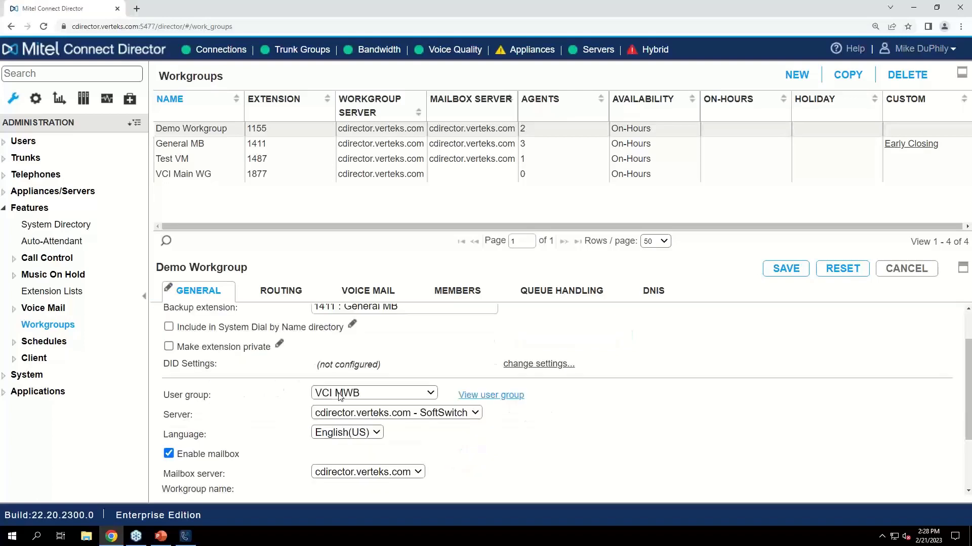
scroll(339, 396, "down", 1)
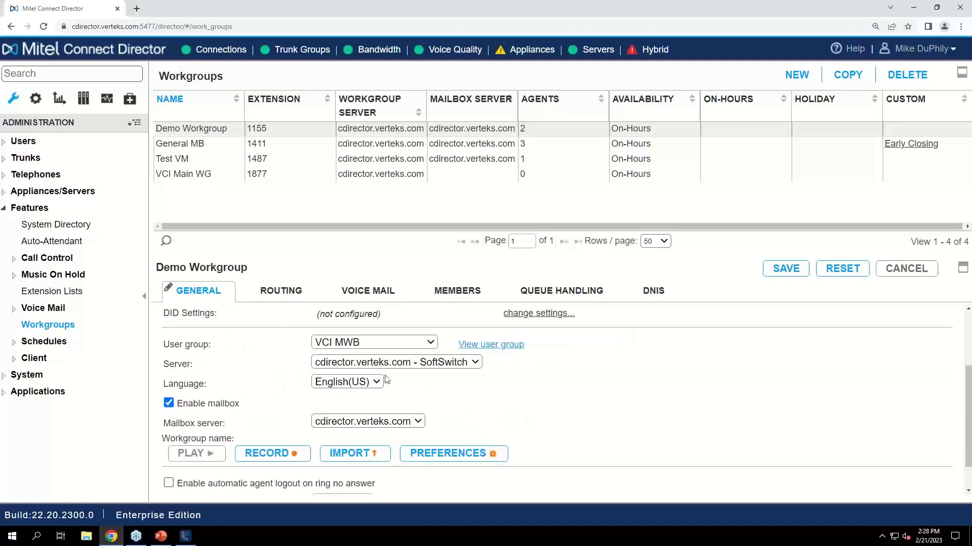
left_click(357, 363)
left_click(317, 365)
Set the Demo Workgroup's on-hours routing distribution pattern to Longest Idle
left_click(261, 299)
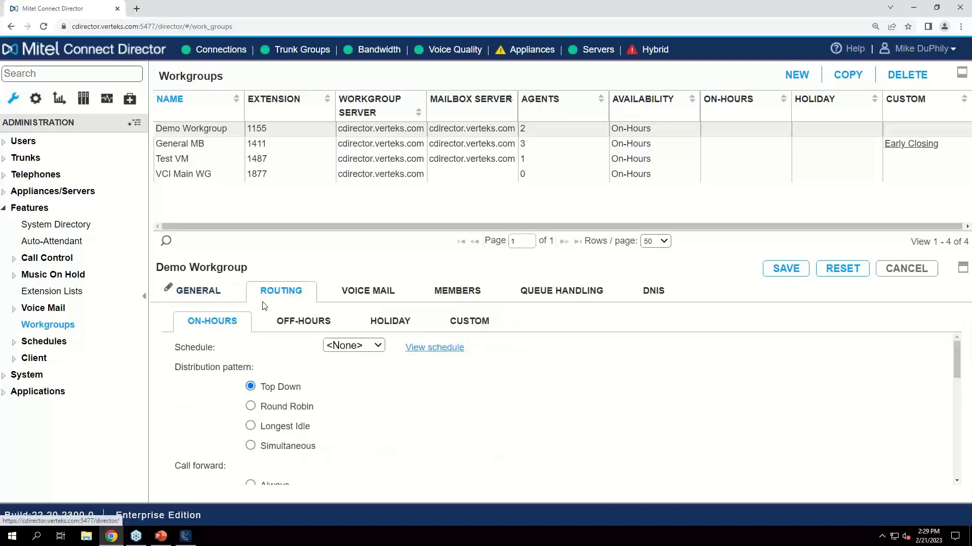
scroll(445, 391, "down", 1)
scroll(436, 374, "up", 1)
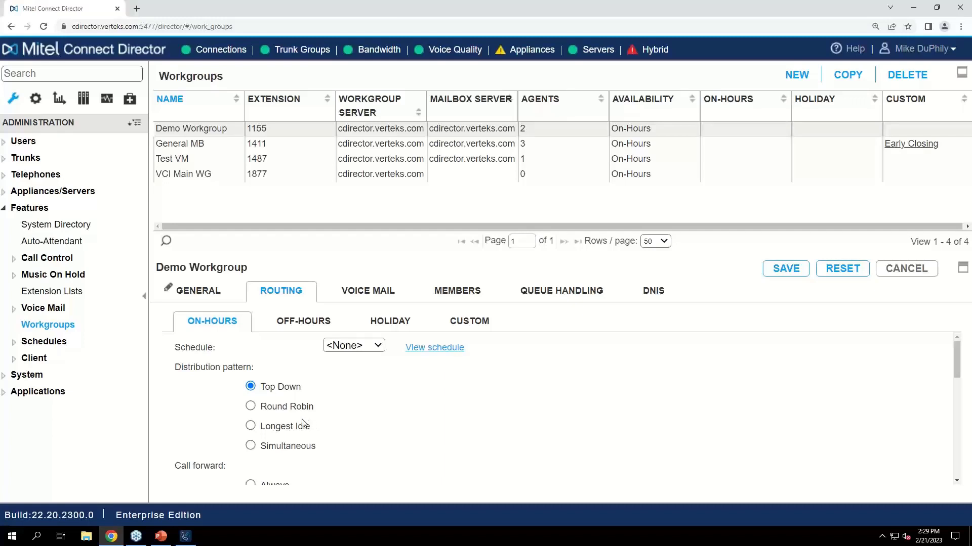
left_click(251, 428)
Try the Always call forward condition for on-hours routing, then return it to No Answer/Busy
scroll(356, 417, "down", 1)
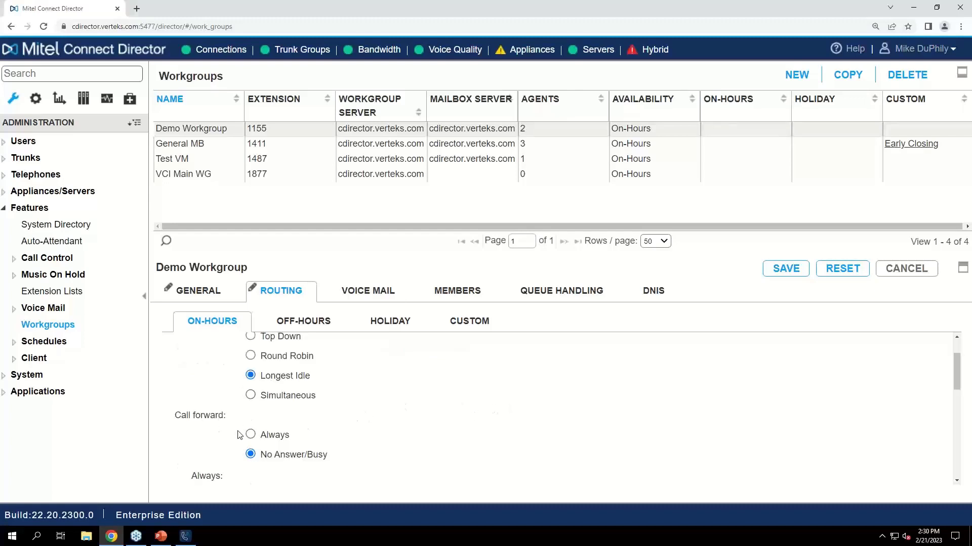
scroll(324, 400, "down", 1)
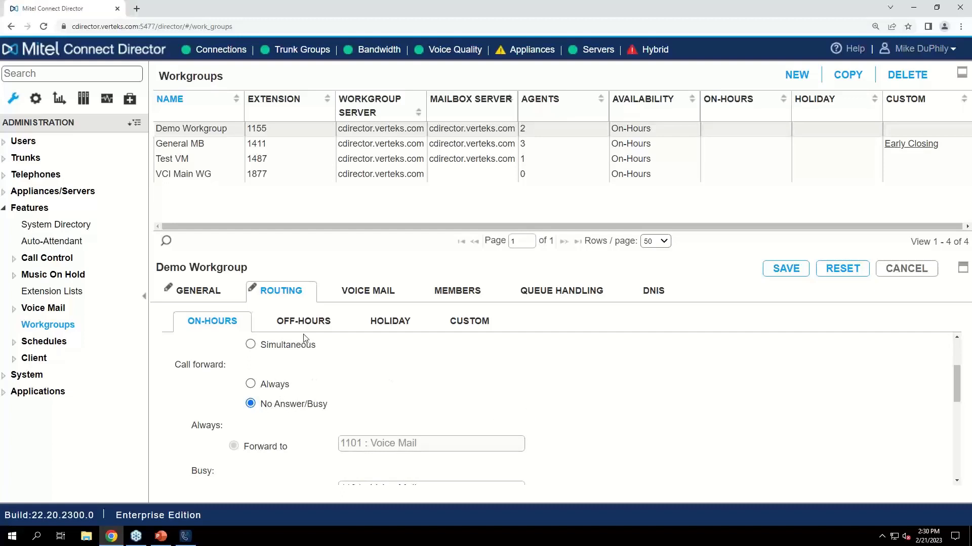
left_click(251, 384)
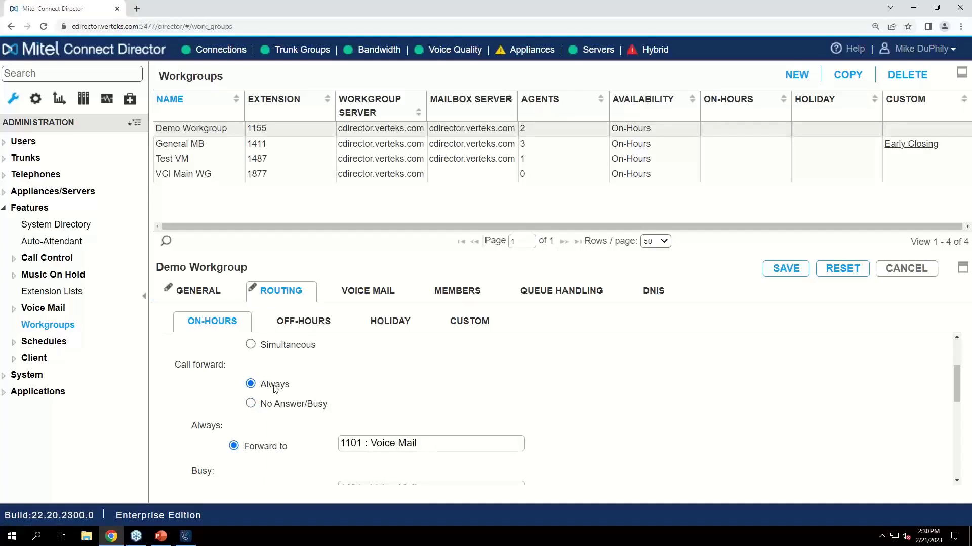
left_click(262, 405)
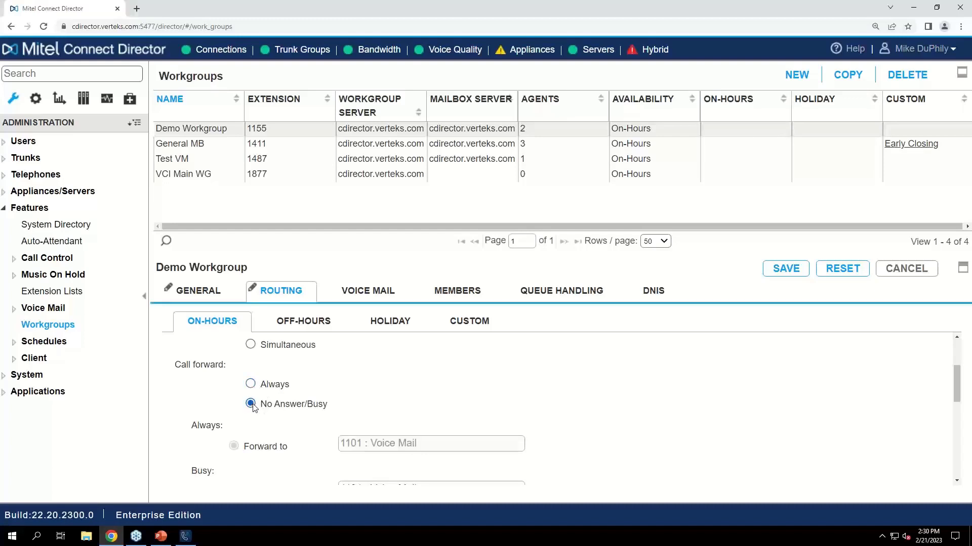
Set both the Busy and the No answer handling of on-hours calls to Queue
scroll(304, 413, "down", 2)
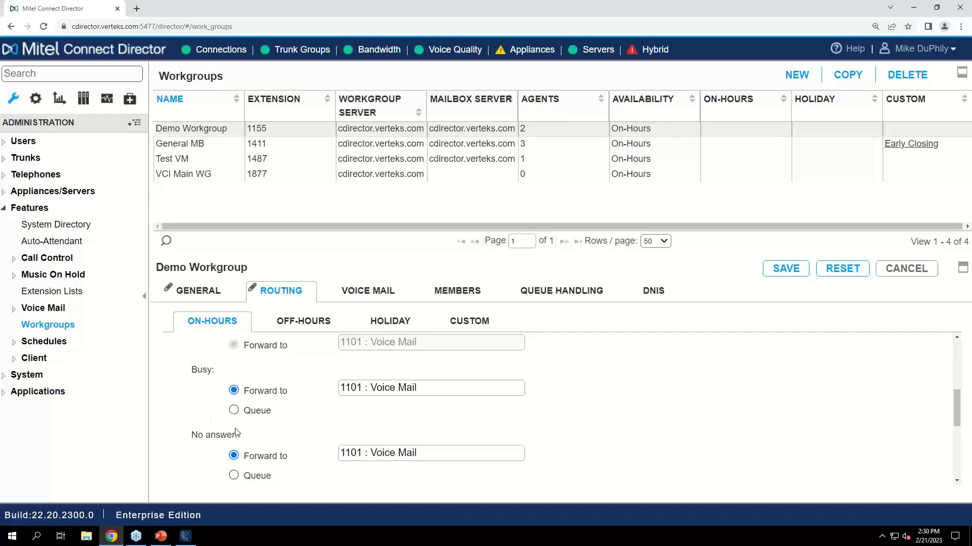
left_click(234, 411)
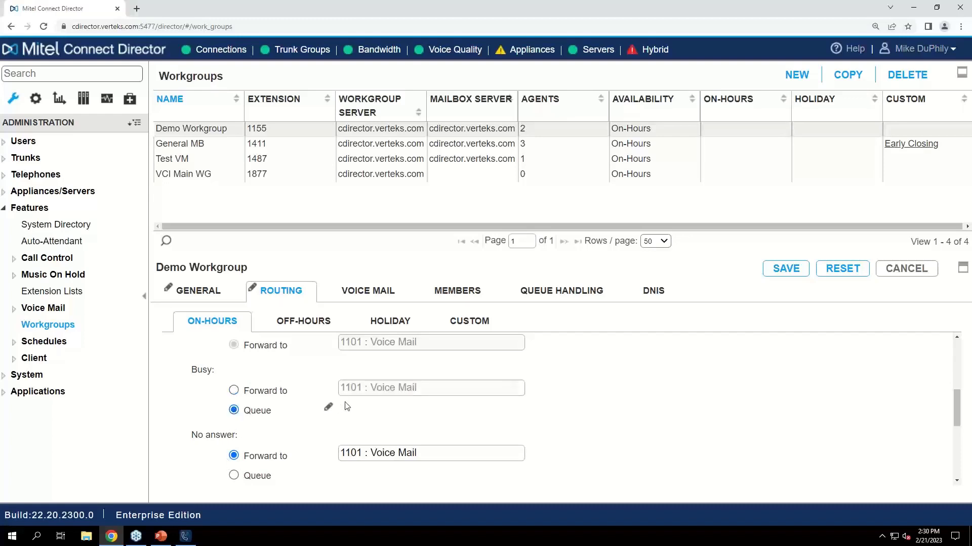
left_click(235, 476)
Review the on-hours Forward after ring setting and set the Logged out call handling to Queue
scroll(425, 394, "down", 1)
scroll(425, 393, "down", 2)
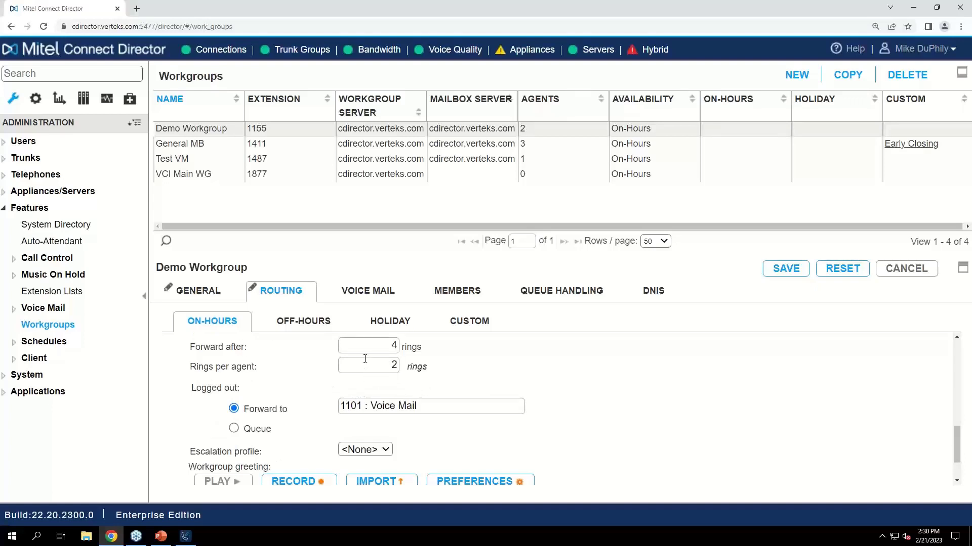
left_click_drag(351, 348, 413, 345)
left_click(379, 349)
left_click(234, 428)
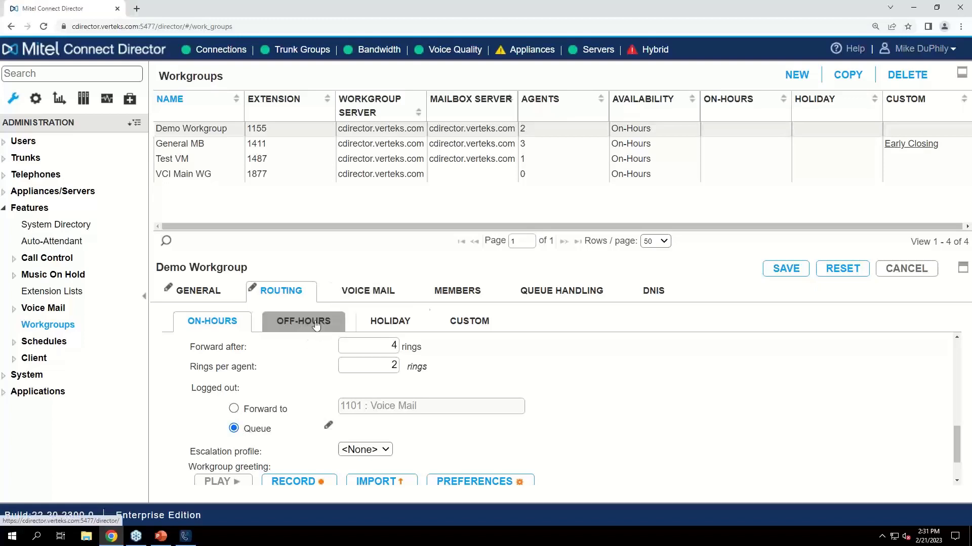
View the Demo Workgroup's voice mail settings and its list of selected members
left_click(400, 296)
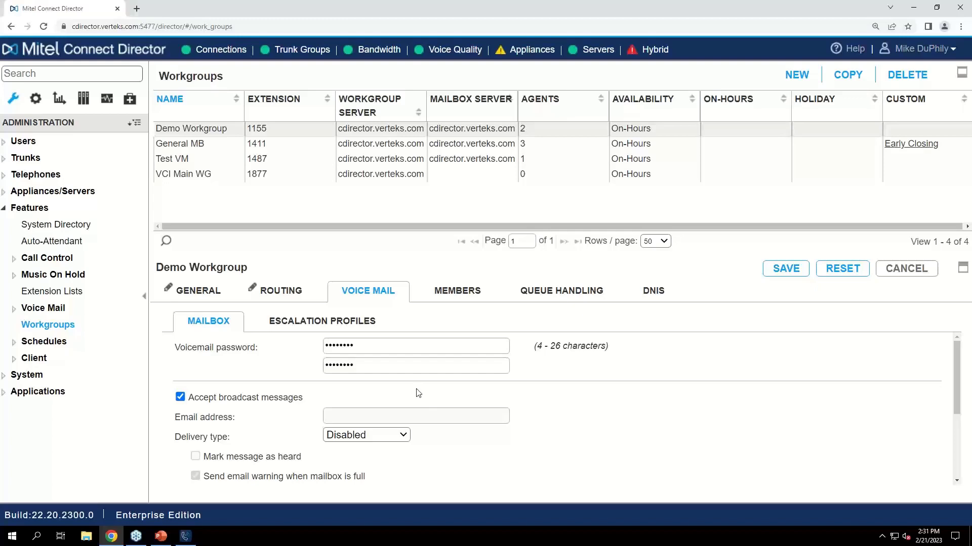
left_click(460, 301)
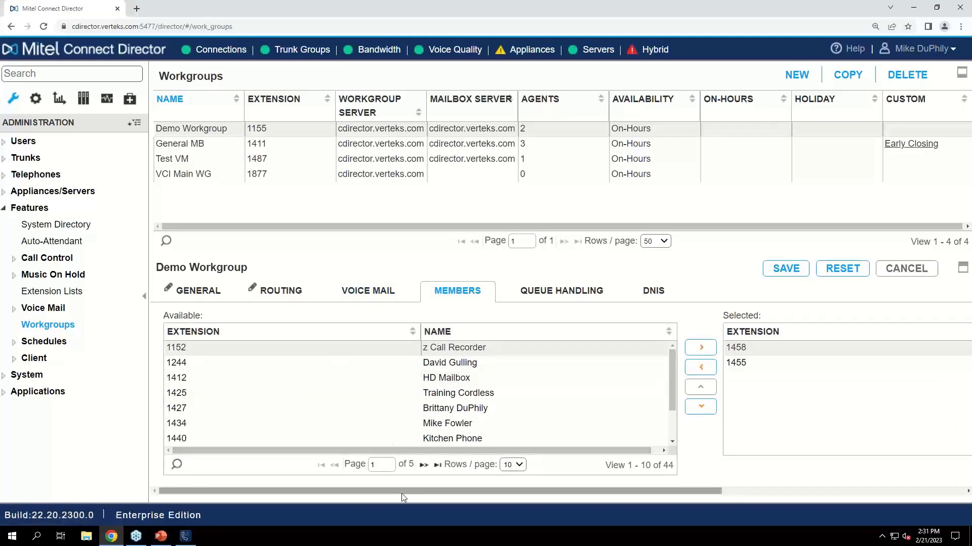
left_click_drag(403, 497, 689, 494)
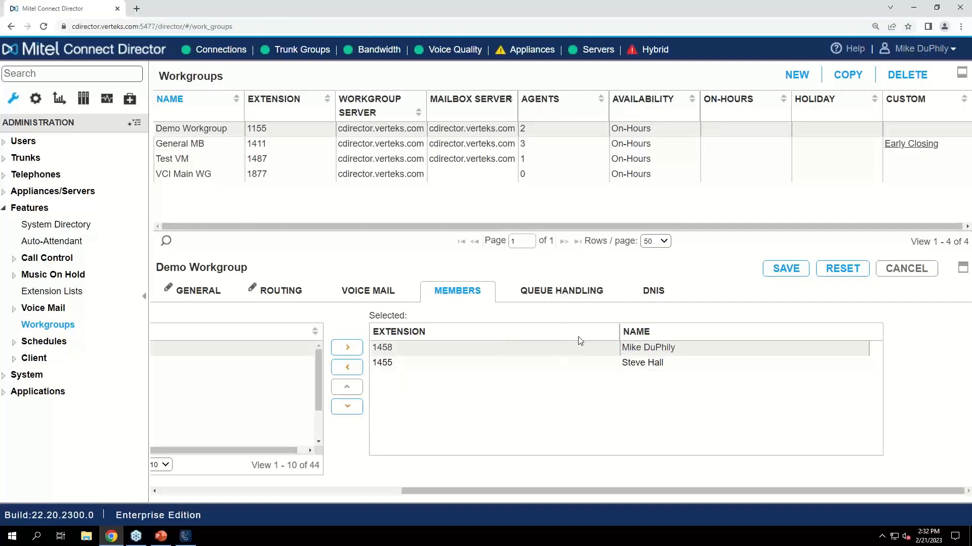
Select the first assigned agent, try the Logged Out agent state, and return it to Logged In
left_click(478, 352)
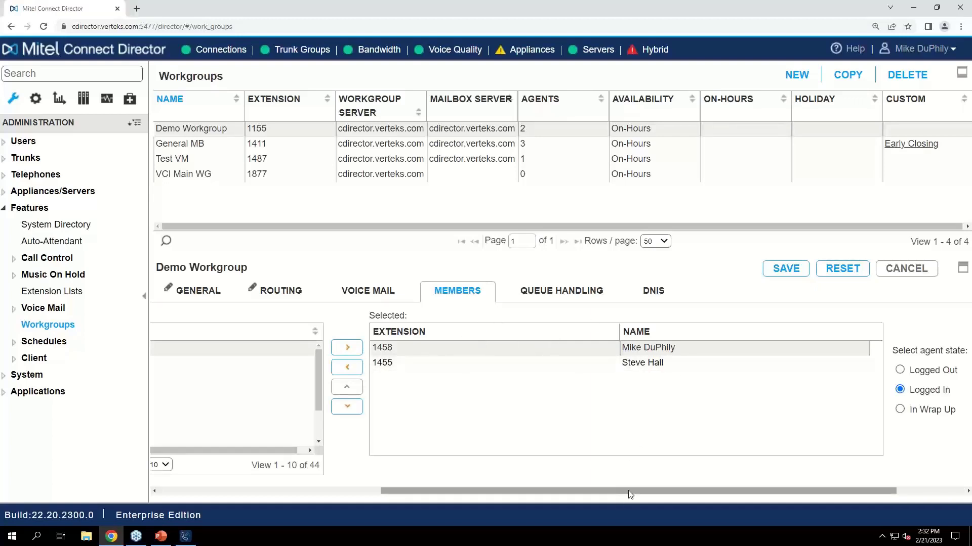
left_click_drag(627, 490, 695, 491)
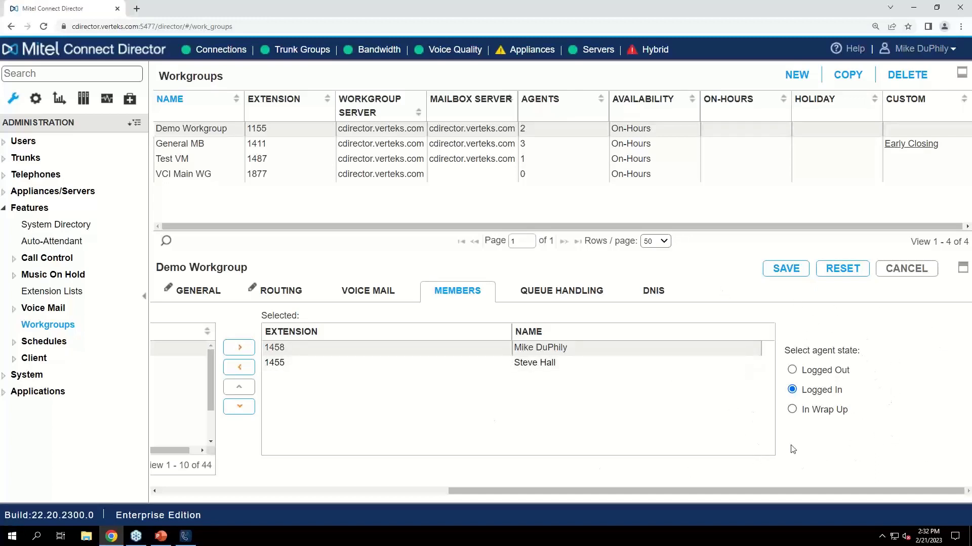
left_click(792, 370)
left_click(793, 390)
Look through queue handling Steps 1 to 5 of the Demo Workgroup and return to Step 1
left_click(559, 301)
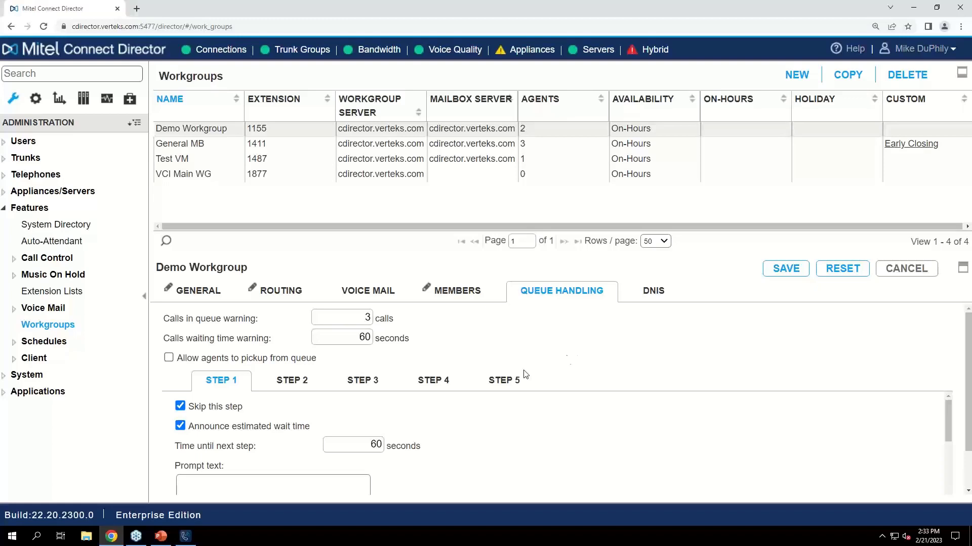
left_click(302, 387)
left_click(363, 381)
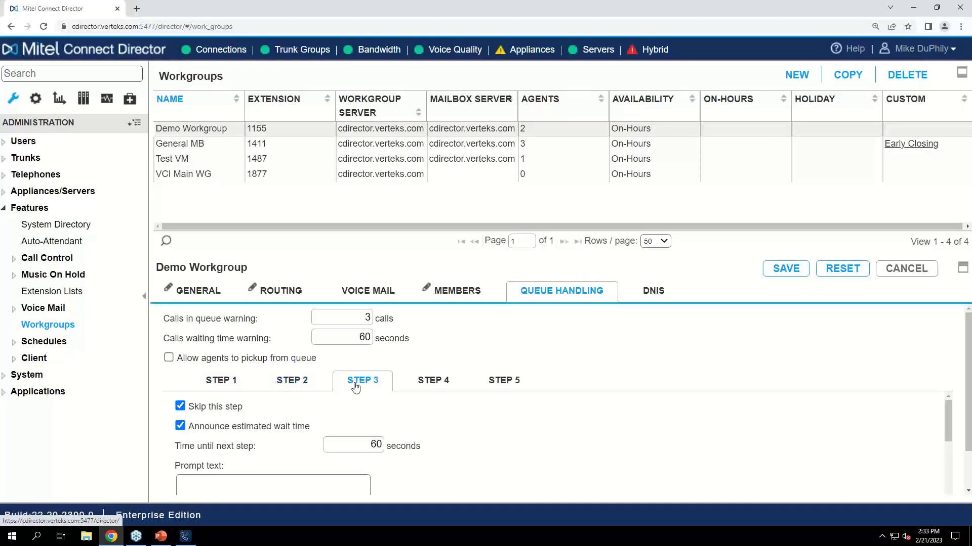
left_click(433, 380)
left_click(496, 384)
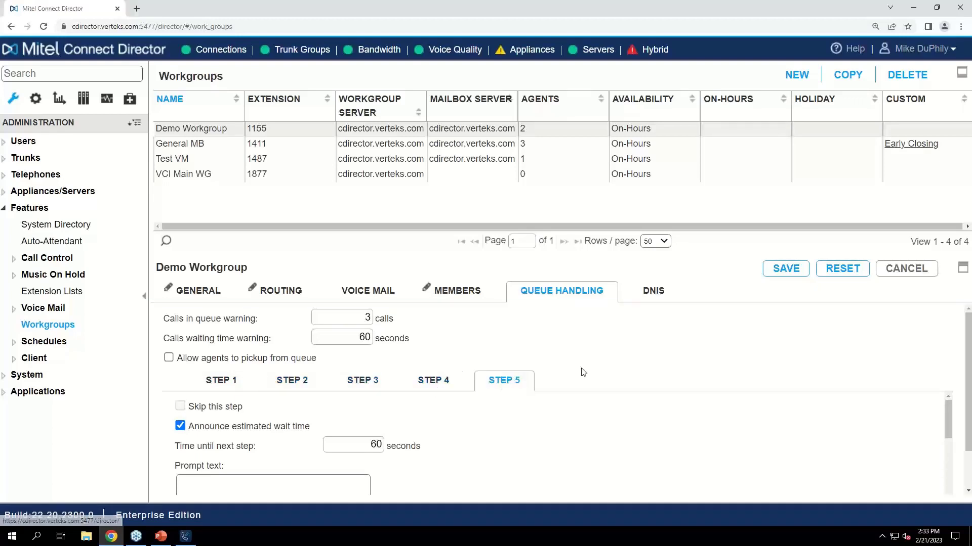
left_click(221, 380)
scroll(707, 373, "down", 1)
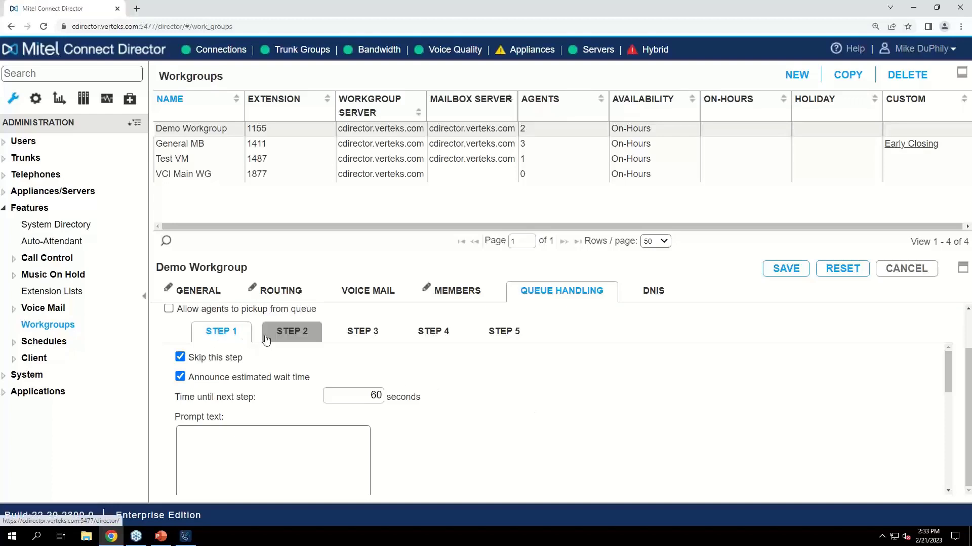
Examine Step 5 of the queue handling, from the wait time announcement and greeting to the key operations and overflow destination
left_click(478, 337)
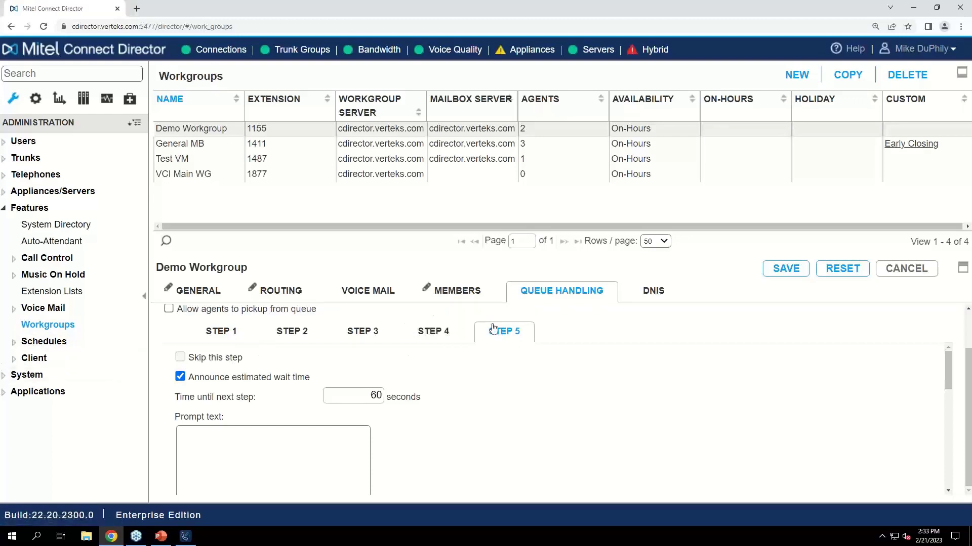
scroll(261, 383, "down", 1)
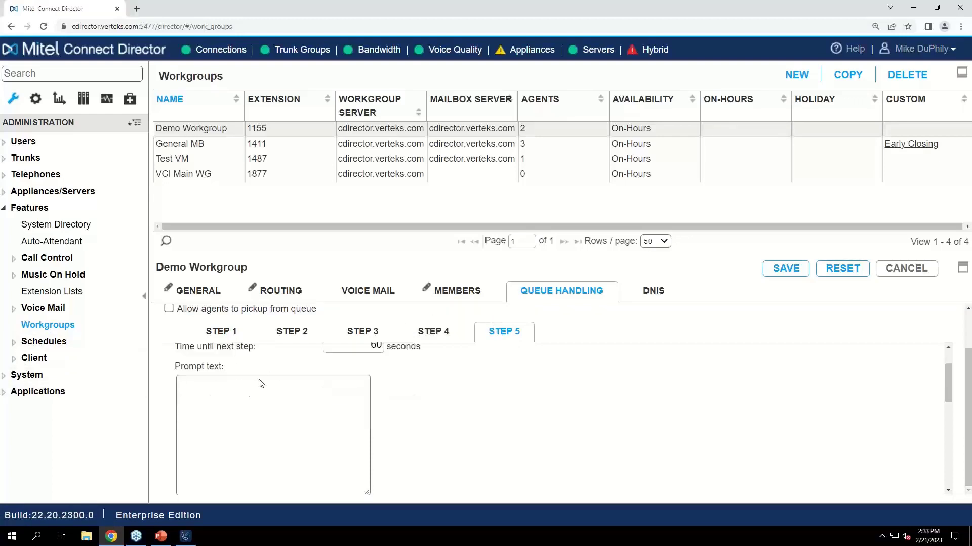
scroll(261, 383, "up", 1)
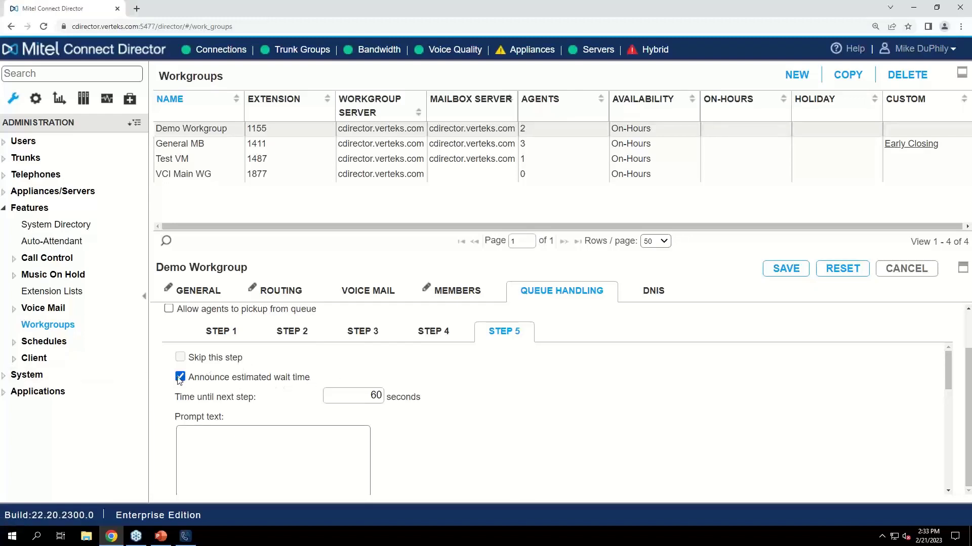
scroll(412, 428, "down", 3)
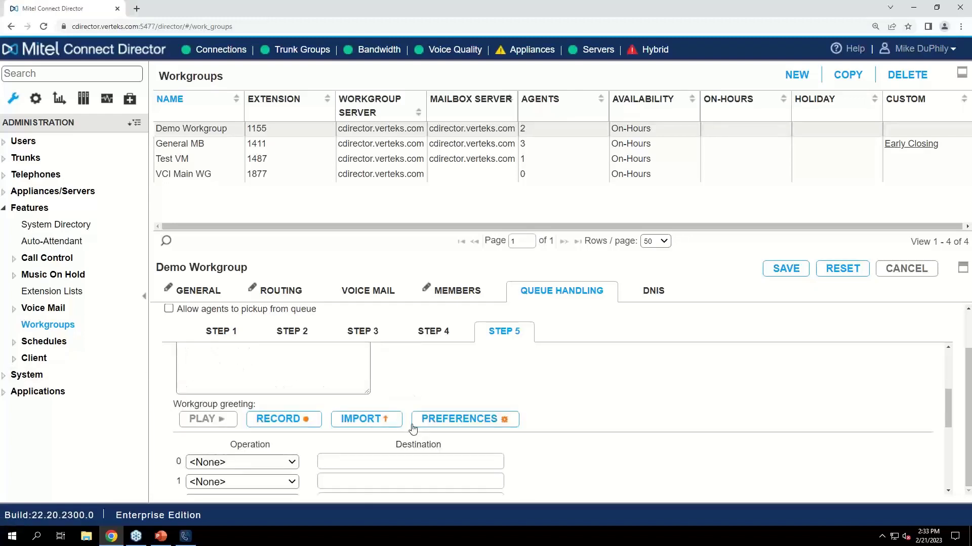
scroll(412, 426, "down", 4)
scroll(412, 425, "down", 1)
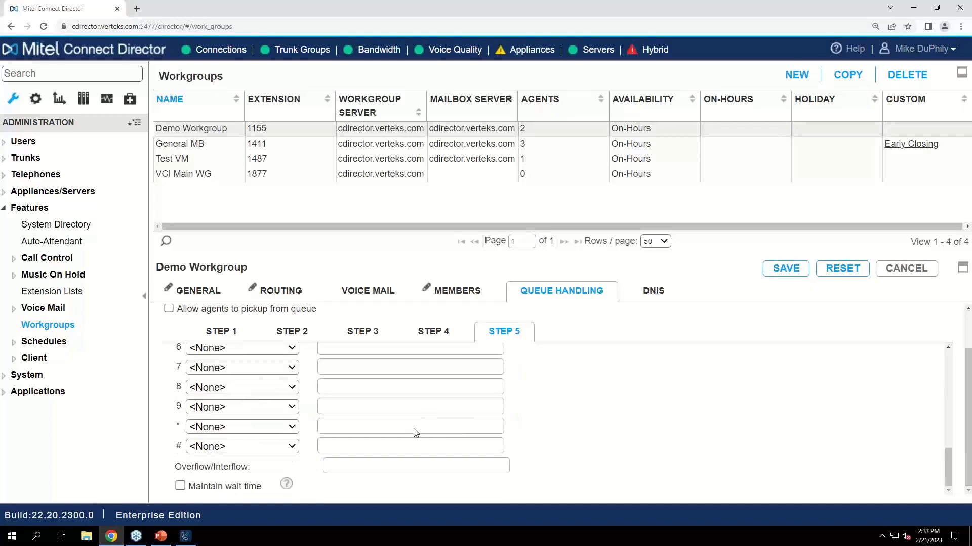
scroll(412, 430, "up", 6)
scroll(444, 438, "down", 7)
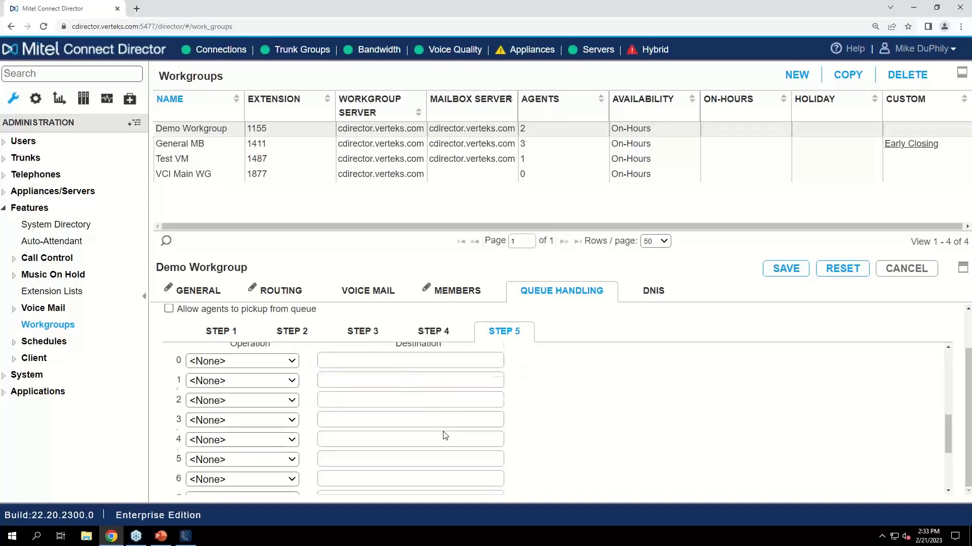
scroll(443, 433, "up", 4)
scroll(443, 431, "up", 2)
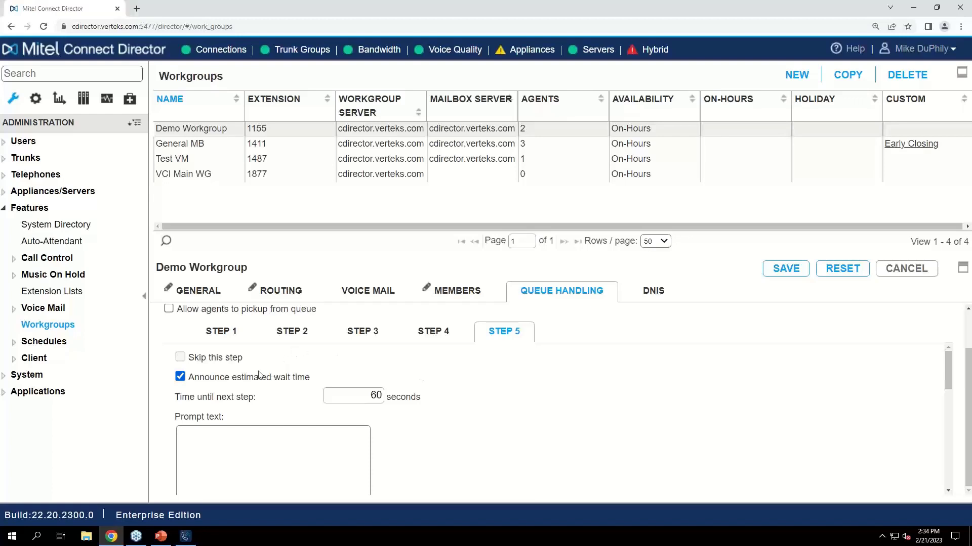
Turn off skipping the step and announcing the estimated wait time for queue handling Step 1
left_click(232, 339)
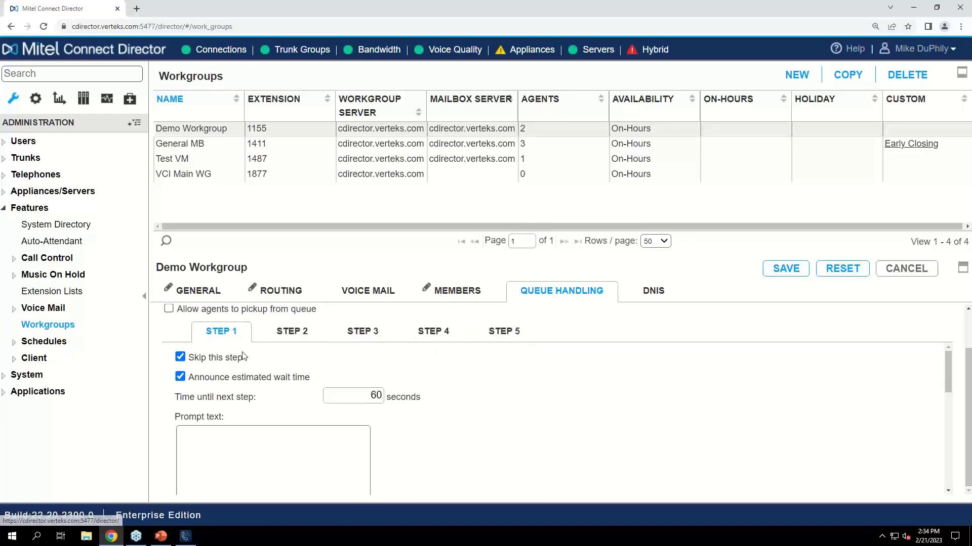
left_click(180, 358)
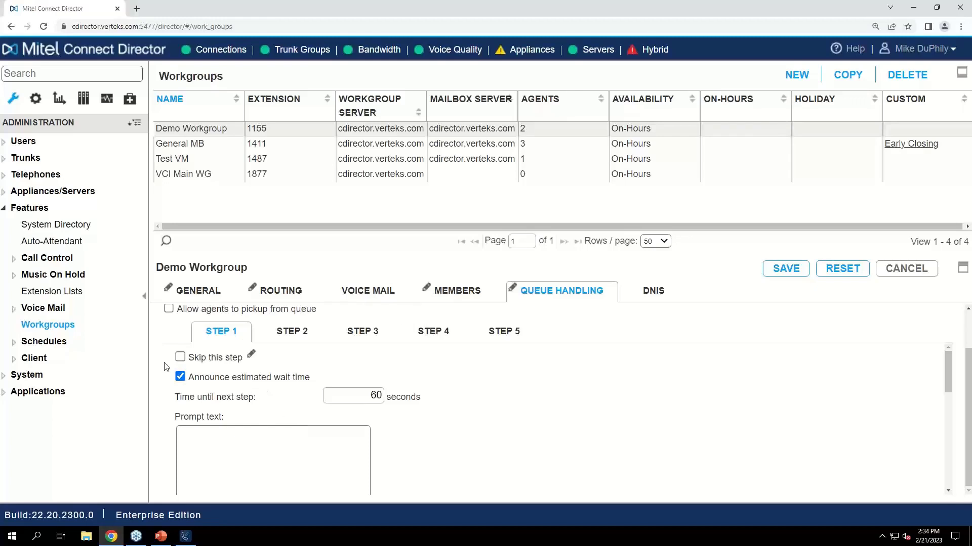
left_click(180, 377)
scroll(299, 427, "down", 1)
scroll(334, 392, "up", 1)
scroll(239, 333, "up", 1)
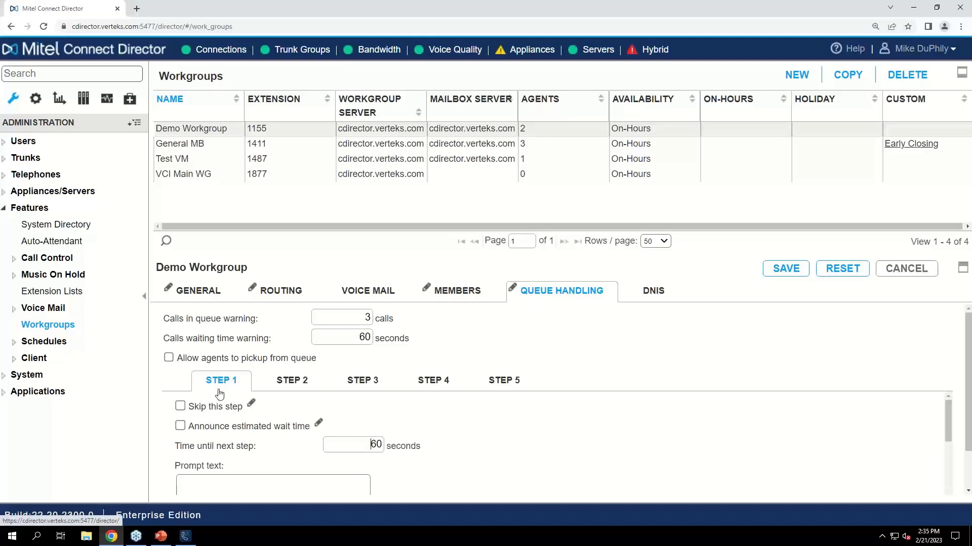
scroll(379, 425, "down", 1)
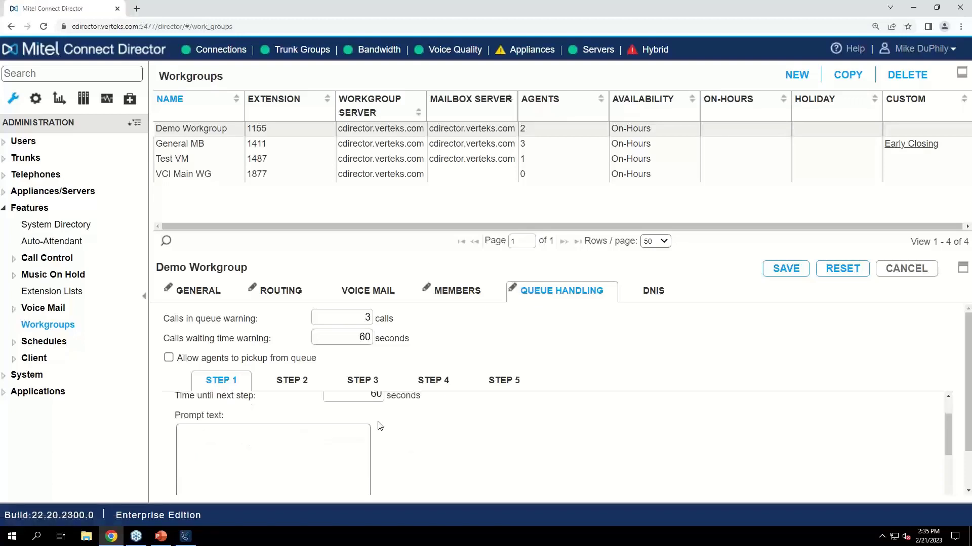
Enlarge the Demo Workgroup details and examine Step 1's time until next step, prompt text, workgroup greeting and key operations
scroll(377, 426, "up", 1)
double_click(369, 443)
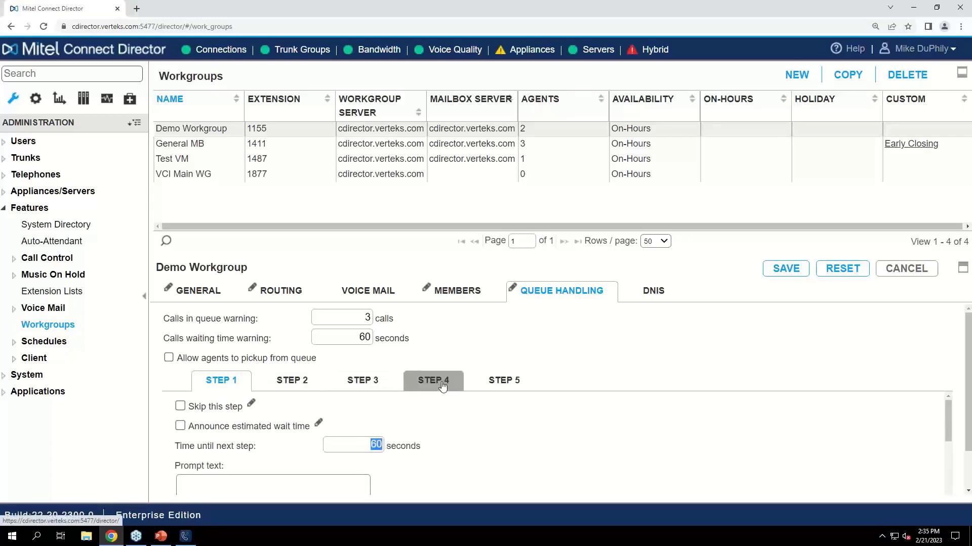
left_click(379, 449)
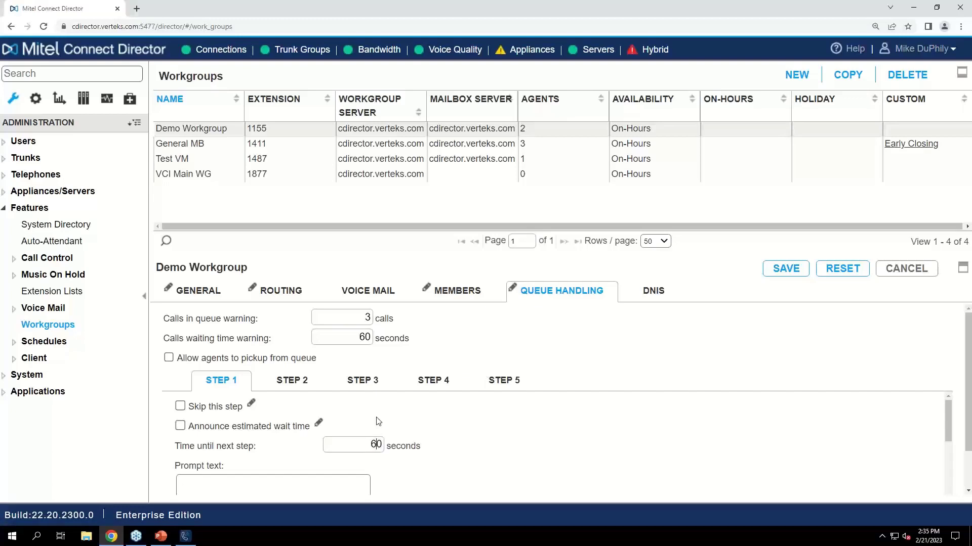
scroll(433, 428, "down", 1)
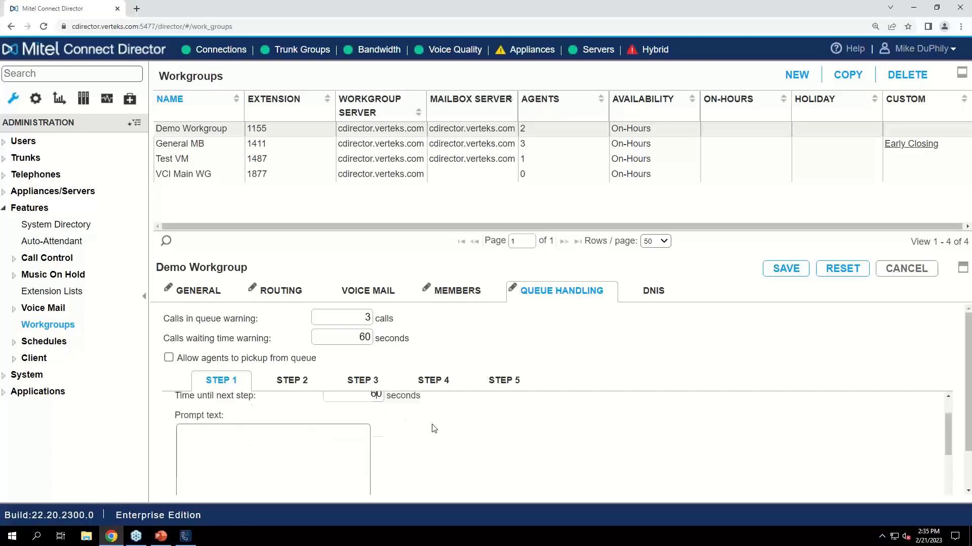
scroll(432, 428, "down", 2)
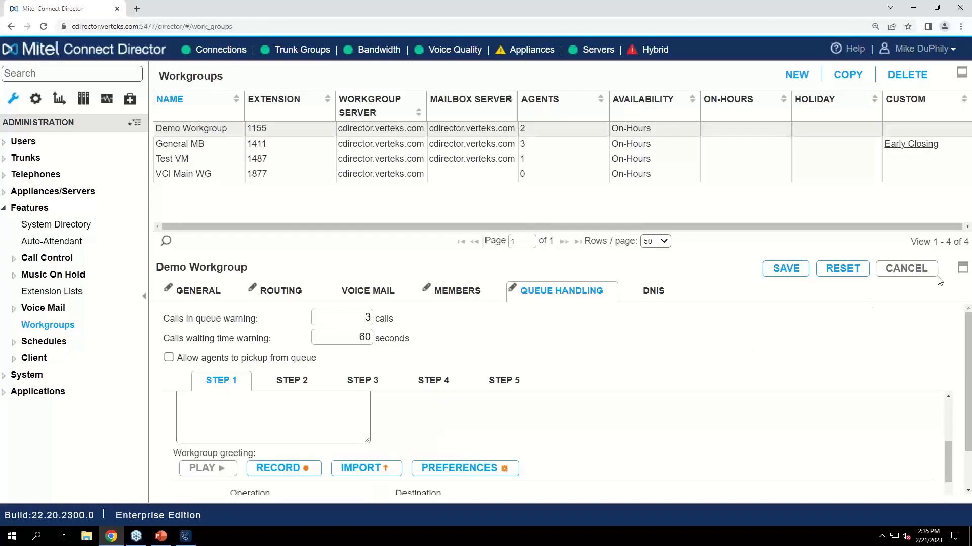
left_click(963, 268)
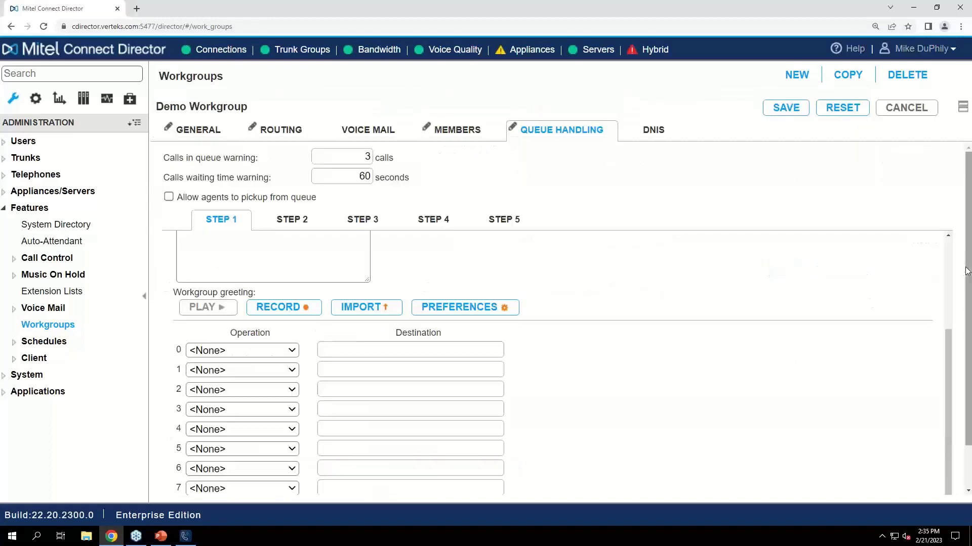
scroll(678, 358, "up", 3)
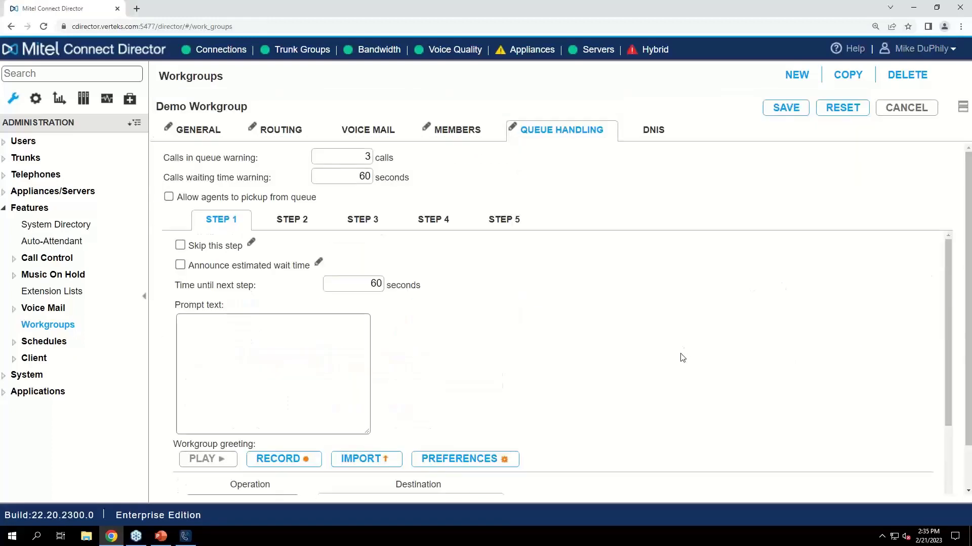
scroll(681, 358, "down", 2)
scroll(680, 358, "down", 1)
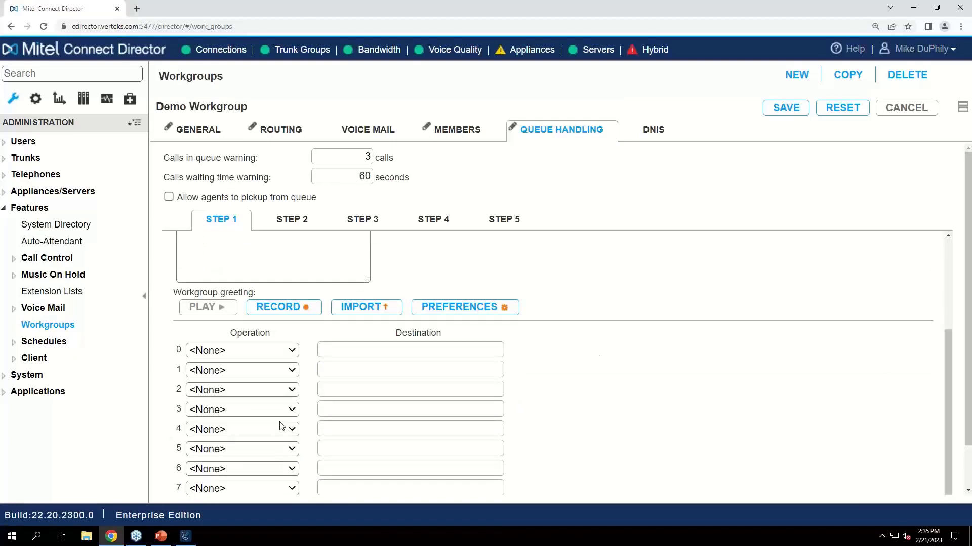
scroll(587, 330, "up", 1)
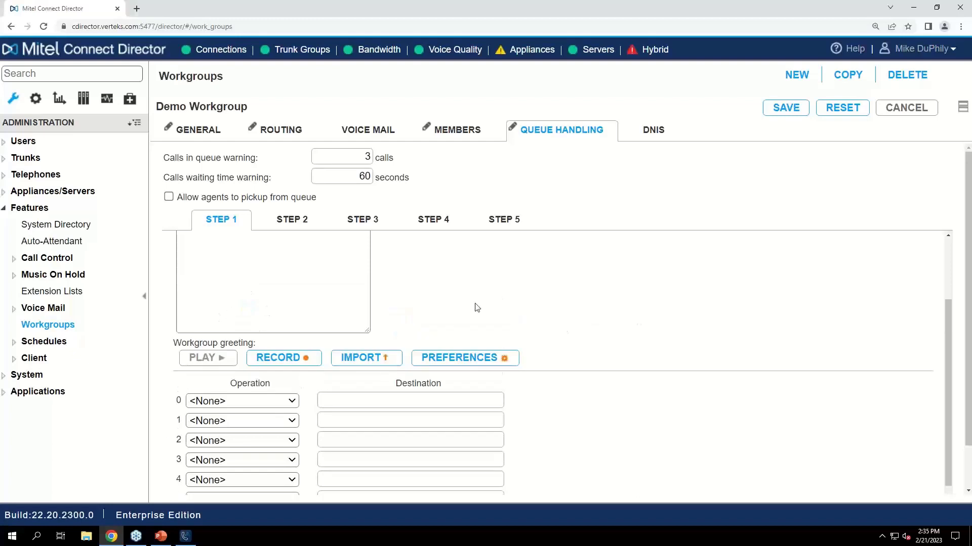
scroll(473, 305, "up", 1)
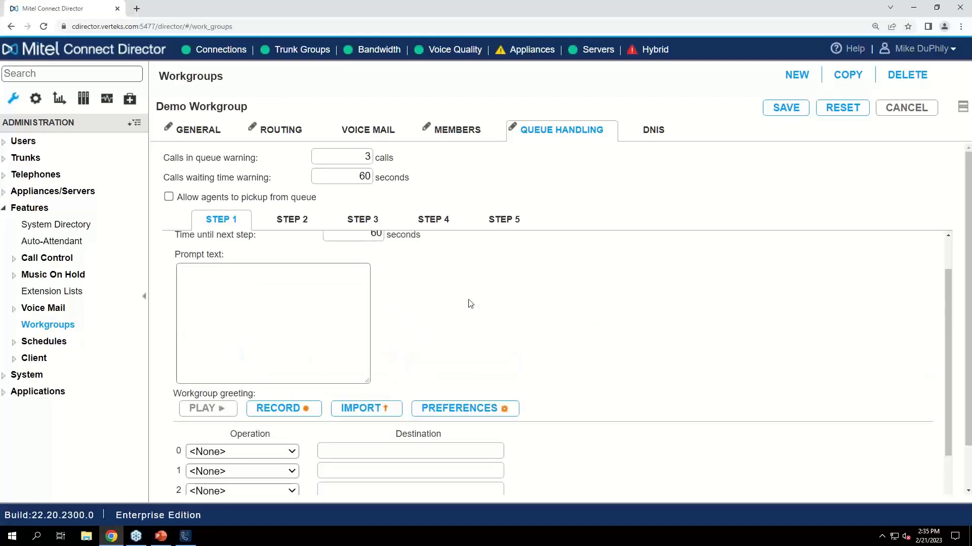
Set key 1 of queue handling Step 1 to Transfer to extension with destination 1234 : Help Desk IRN, and try to save the workgroup
scroll(470, 304, "down", 2)
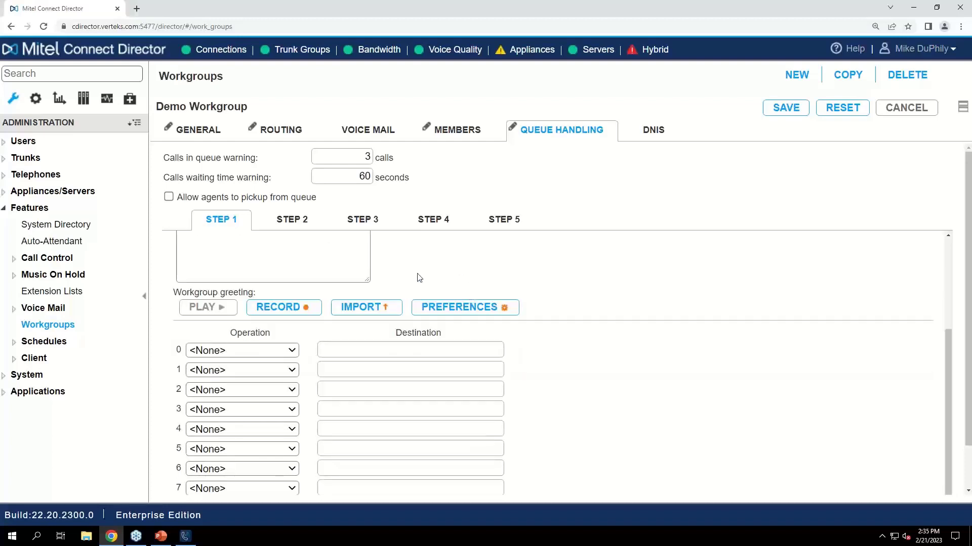
left_click(198, 374)
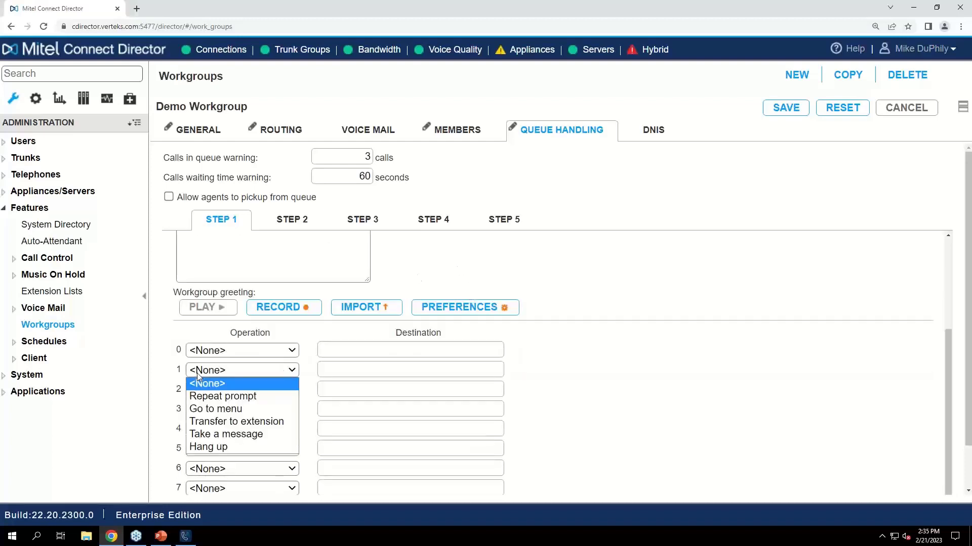
left_click(279, 425)
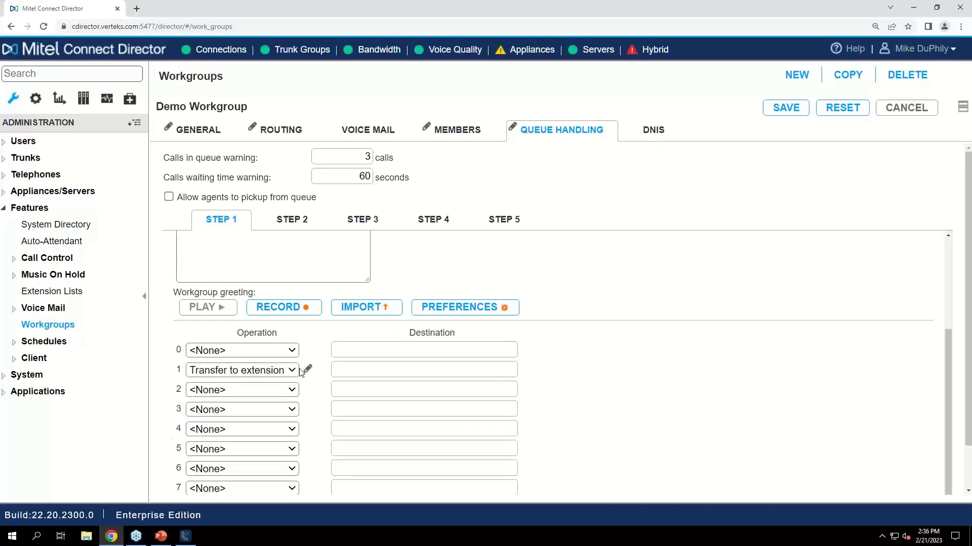
type("1234")
left_click(426, 387)
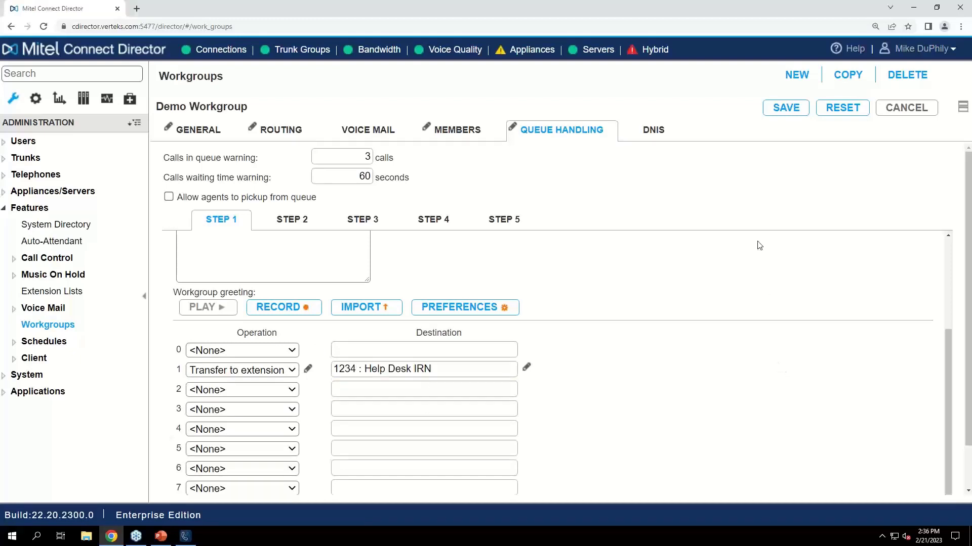
left_click(770, 112)
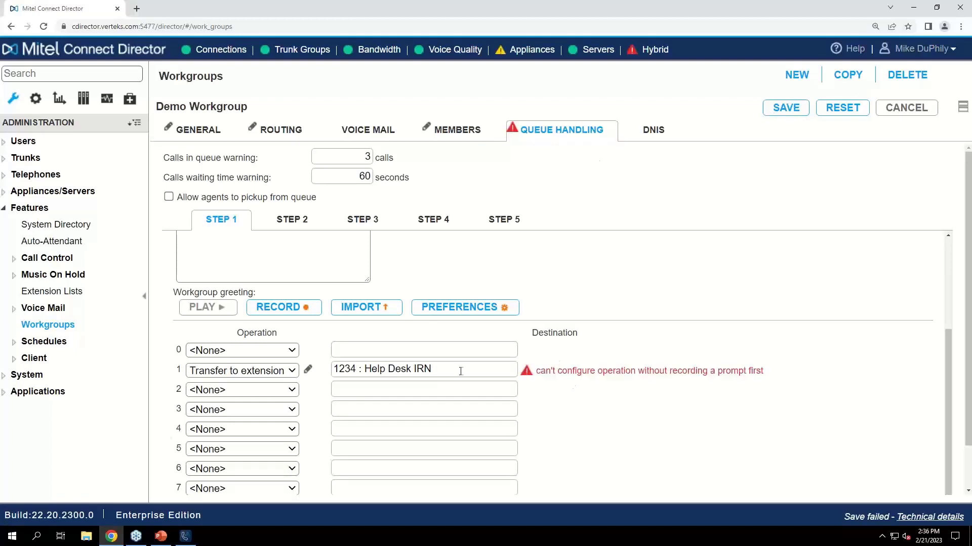
Examine how Step 1's prompt text and workgroup greeting relate to the transfer operation assigned to key 1
scroll(542, 397, "up", 1)
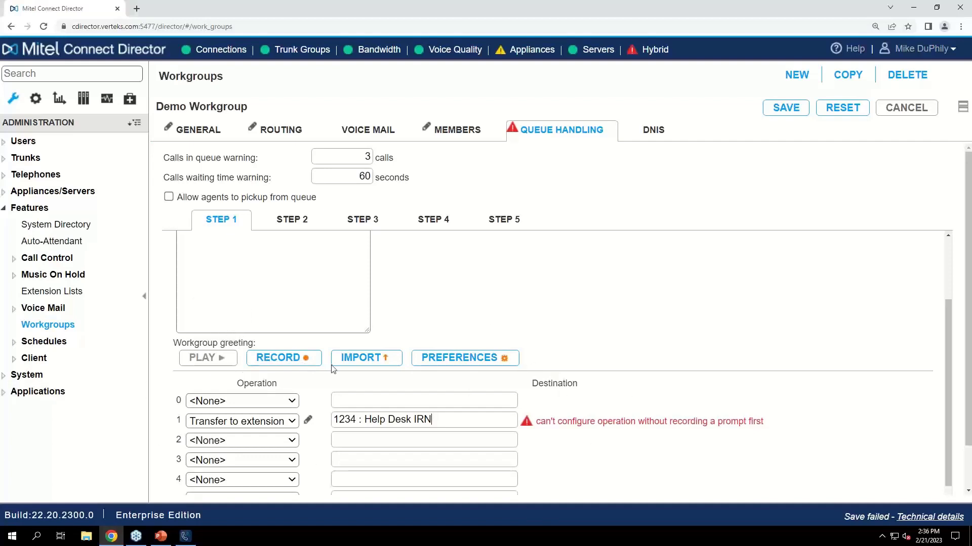
scroll(258, 351, "up", 2)
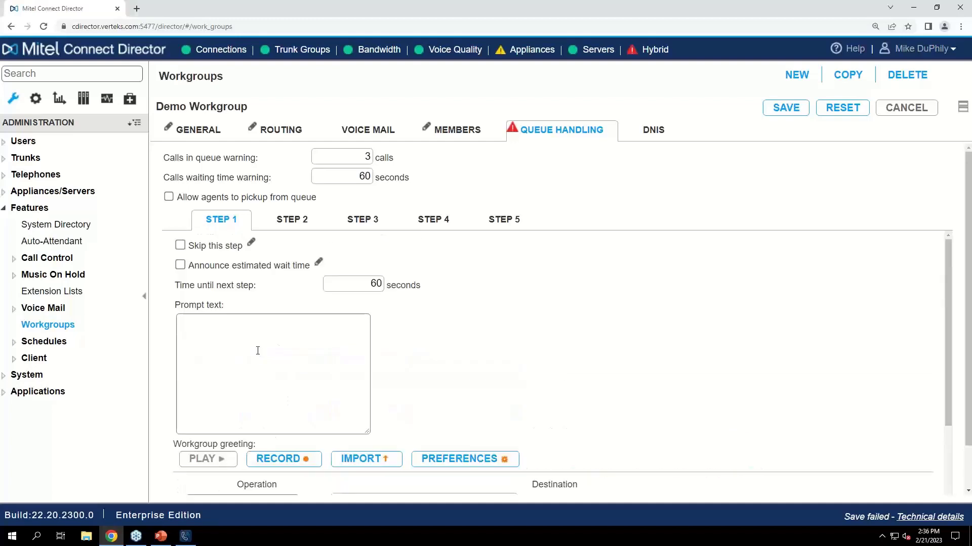
scroll(425, 436, "down", 2)
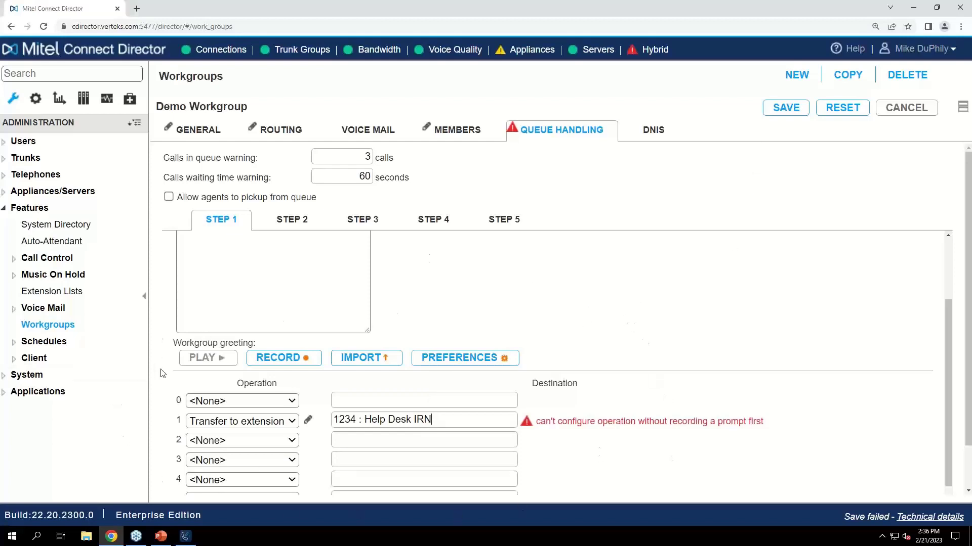
scroll(623, 420, "up", 2)
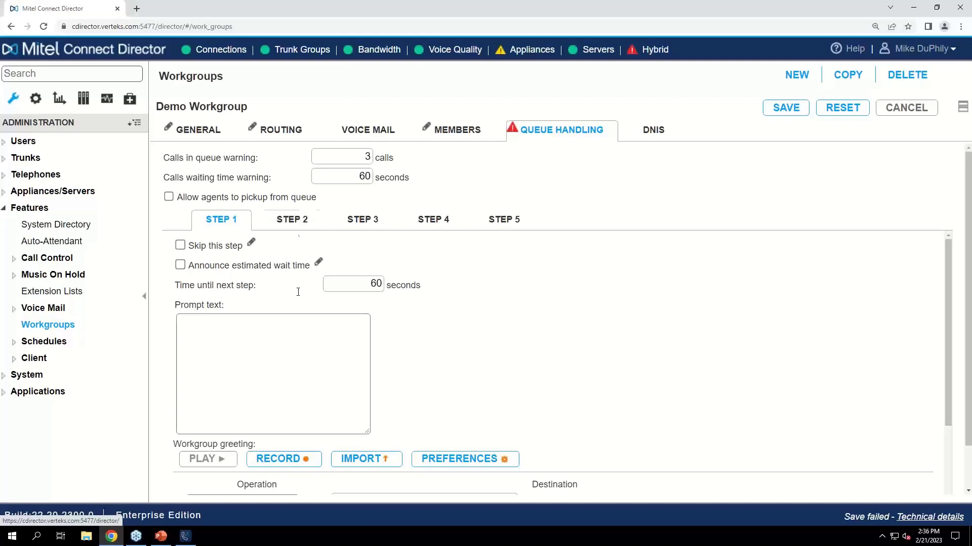
scroll(334, 377, "down", 3)
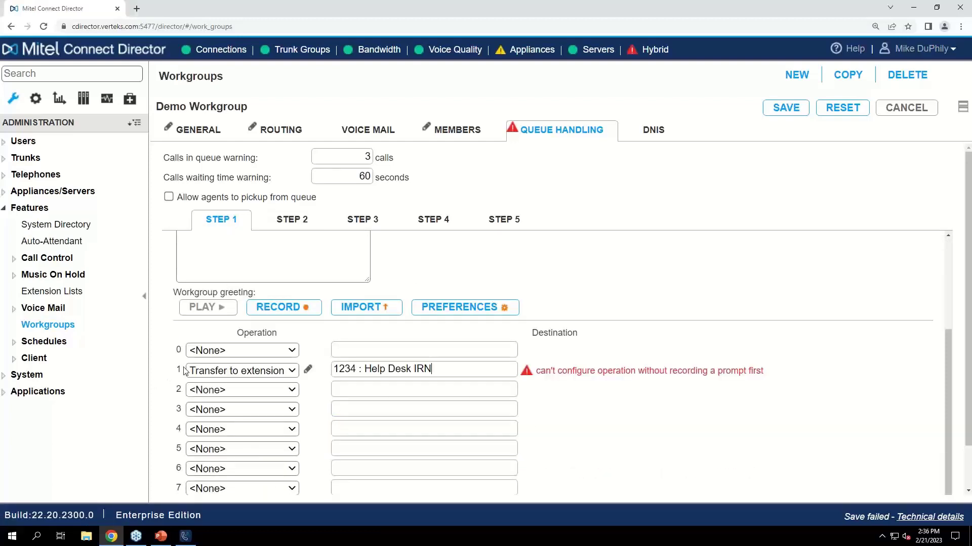
scroll(380, 369, "up", 3)
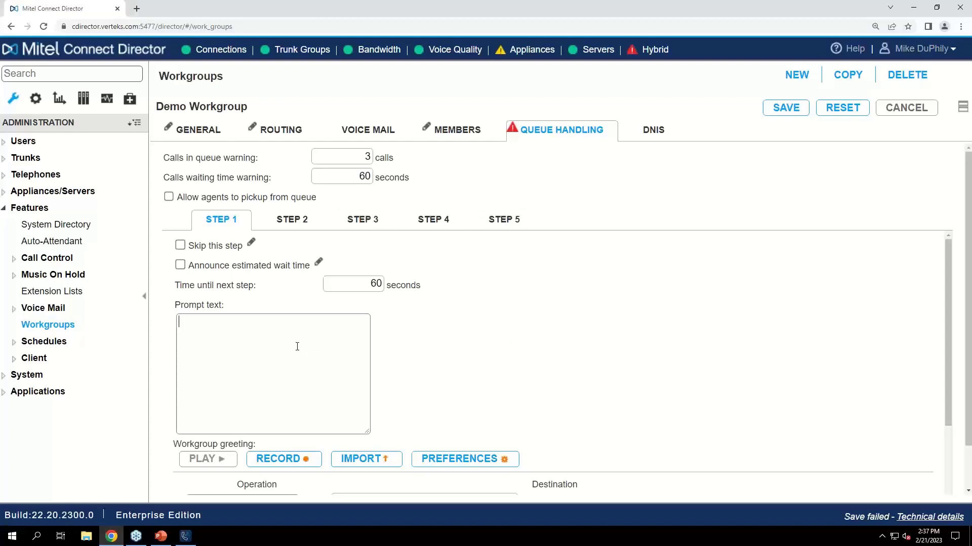
scroll(278, 374, "down", 3)
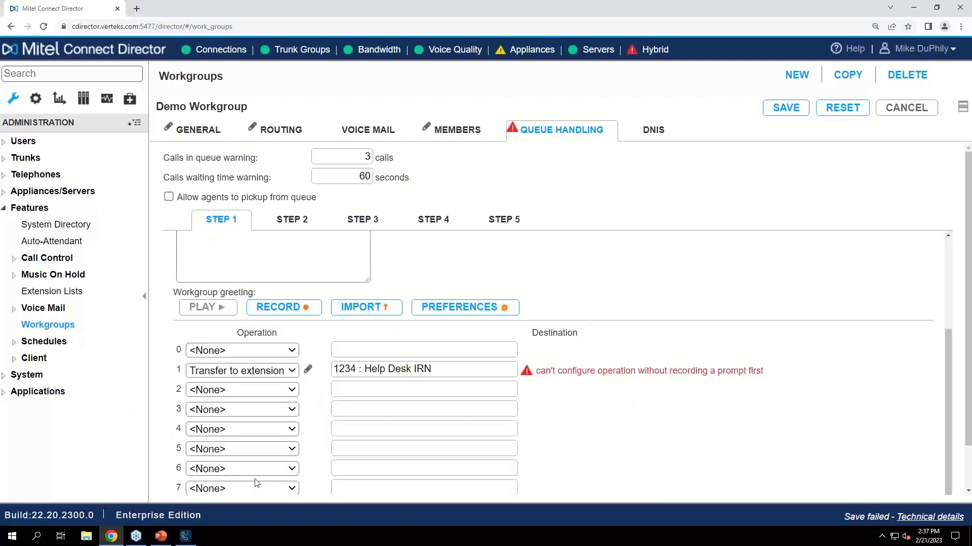
scroll(662, 431, "up", 1)
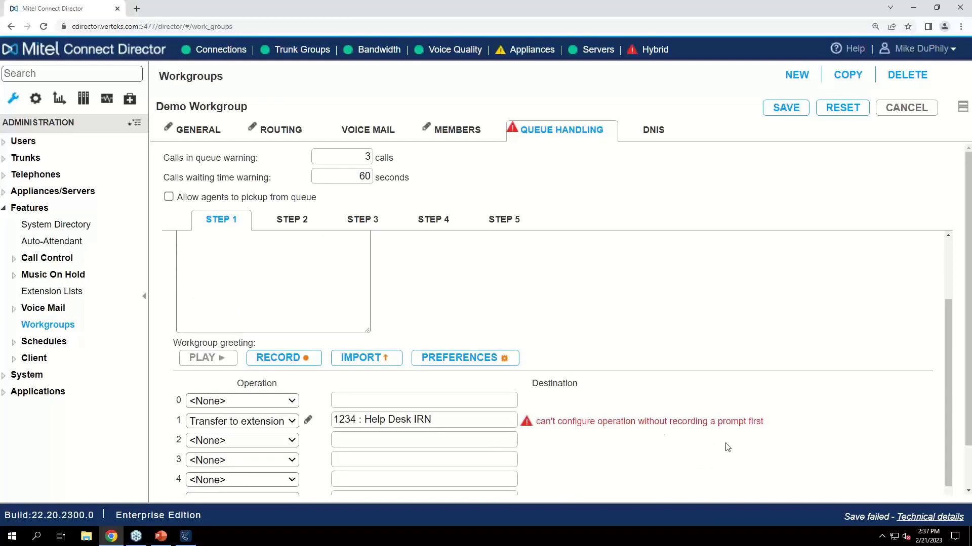
scroll(378, 364, "up", 2)
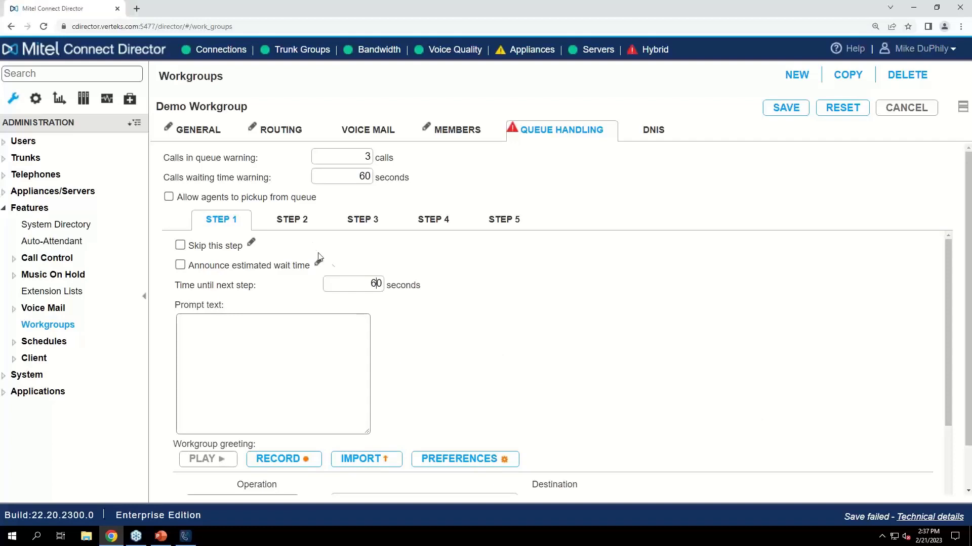
Turn off skipping the step and announcing the estimated wait time for queue handling Step 2
left_click(298, 220)
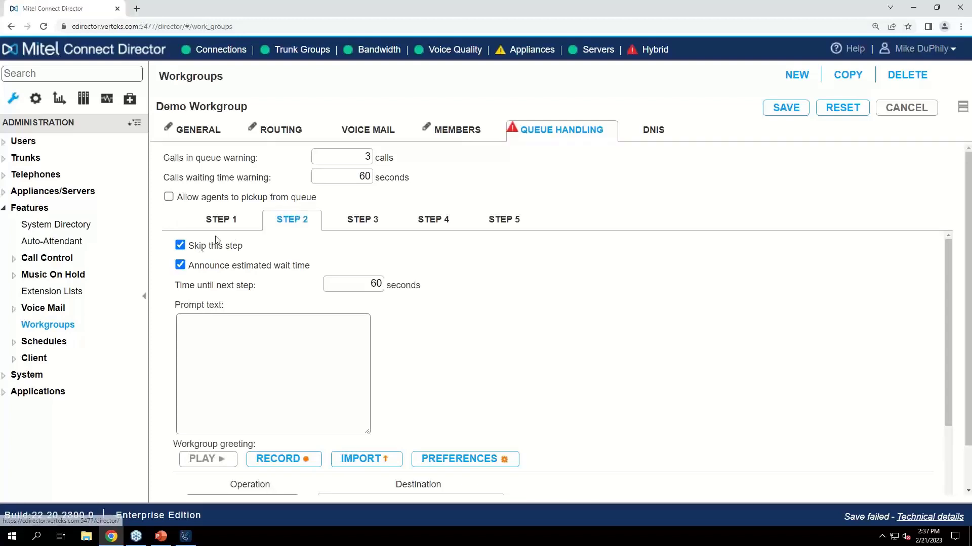
left_click(180, 248)
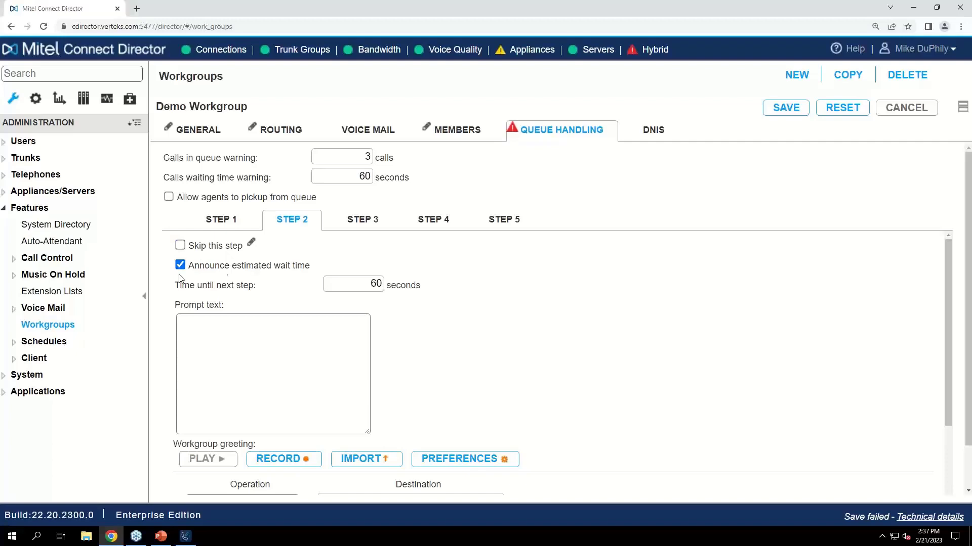
left_click(180, 265)
scroll(587, 269, "down", 1)
scroll(587, 269, "up", 1)
Look through queue handling Steps 3 to 5, examining Step 5's time until next step, key operations and Overflow/Interflow destination
left_click(363, 220)
left_click(437, 223)
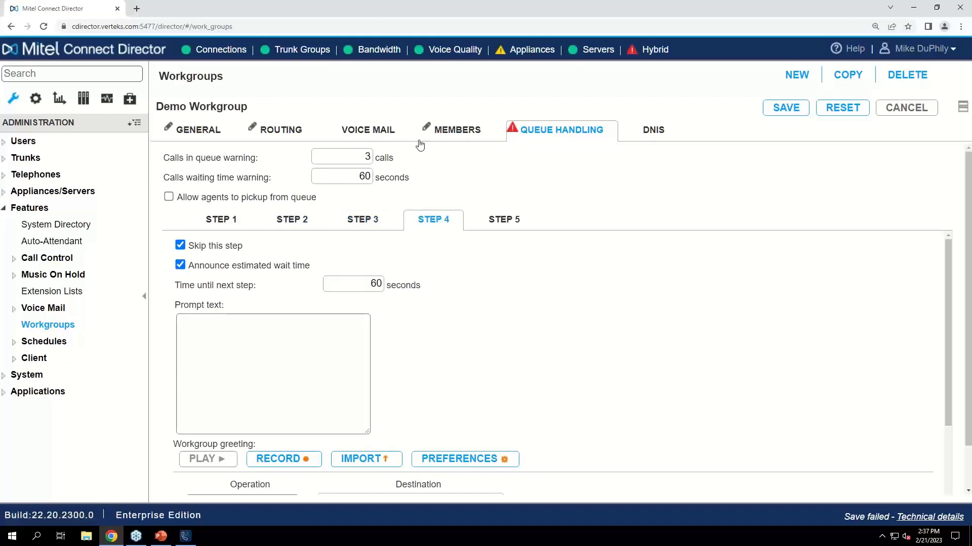
left_click(506, 220)
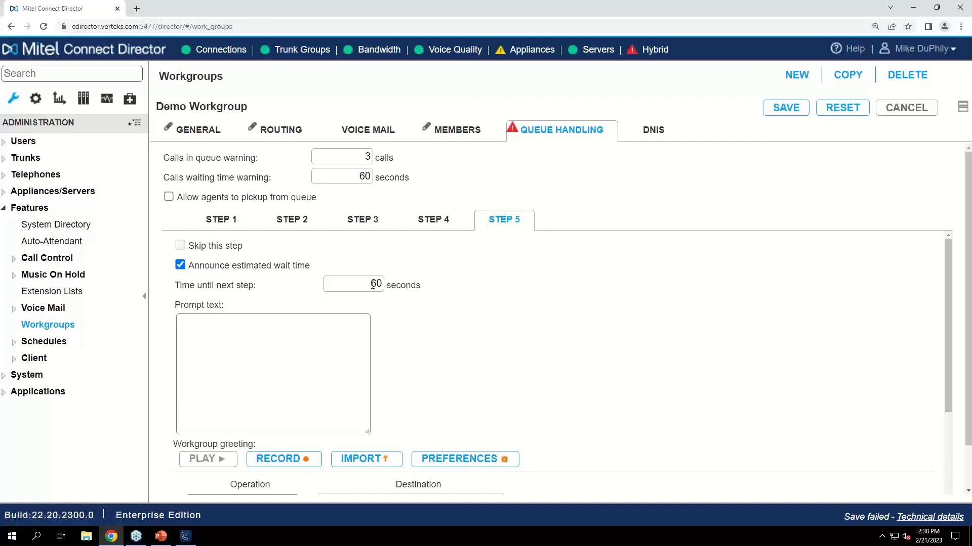
left_click_drag(373, 284, 402, 283)
left_click(402, 283)
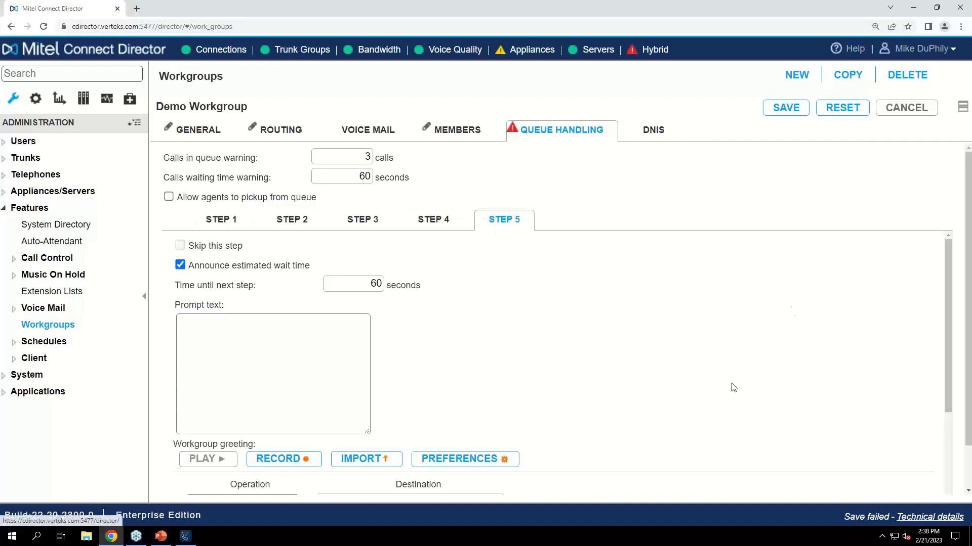
double_click(376, 284)
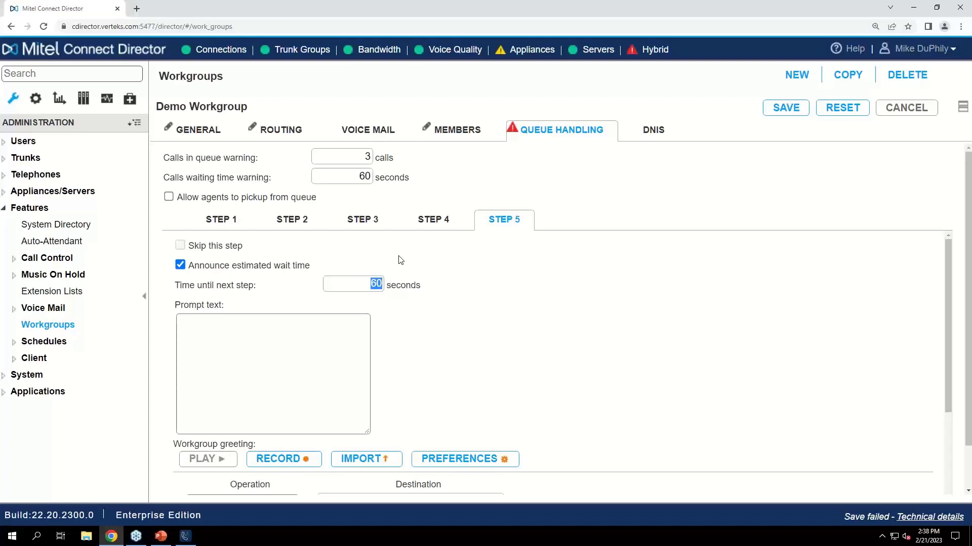
scroll(446, 297, "down", 4)
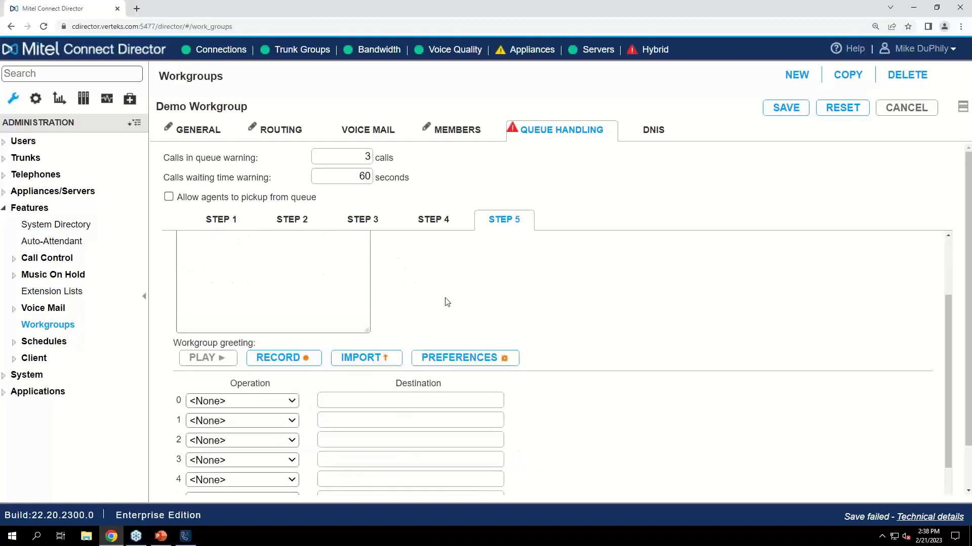
scroll(446, 295, "down", 2)
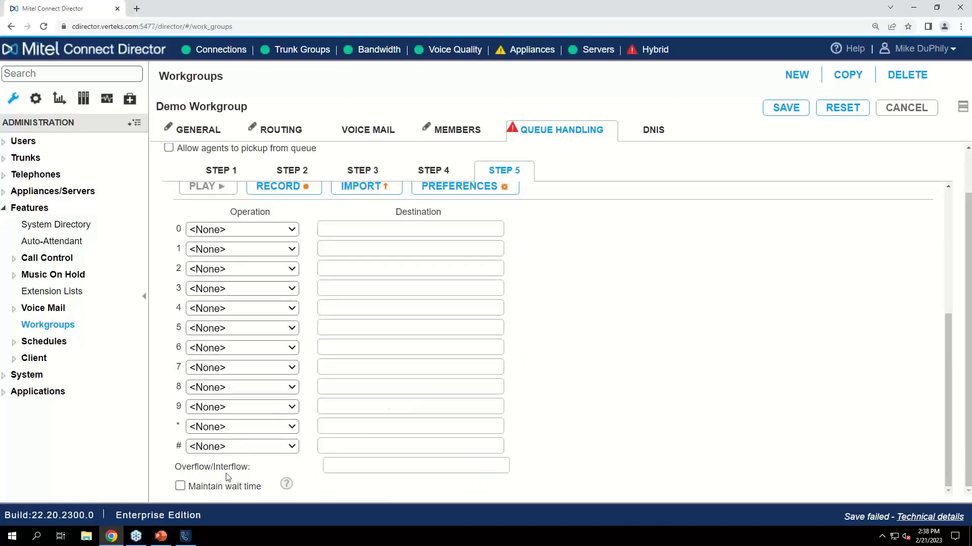
left_click(341, 469)
Minimize the browser, switch to the Mitel Connect client and open its Workgroups section
left_click(912, 11)
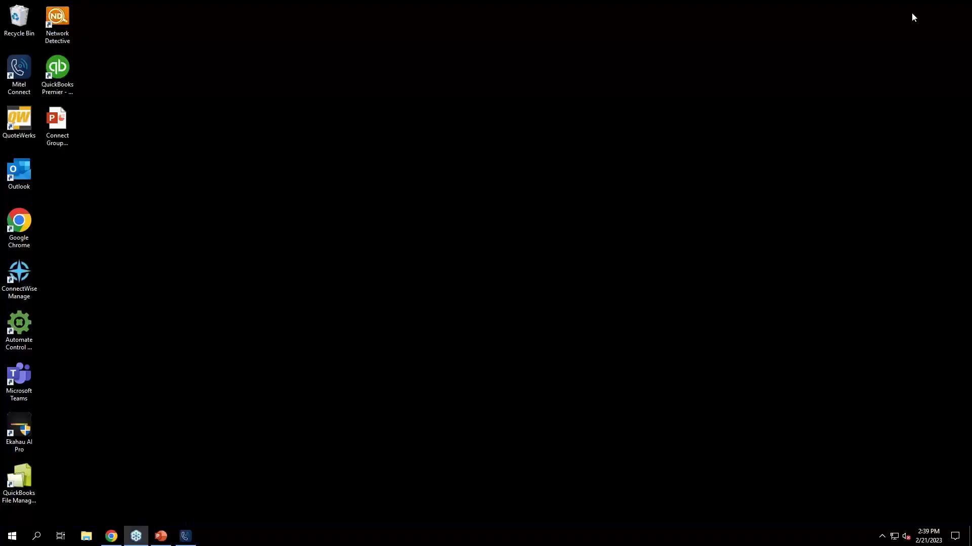
left_click(192, 543)
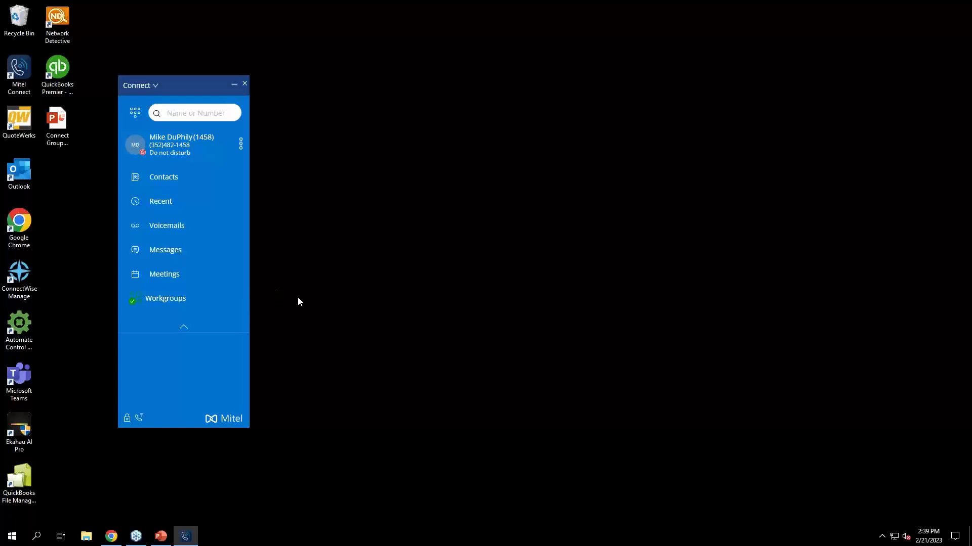
left_click(185, 299)
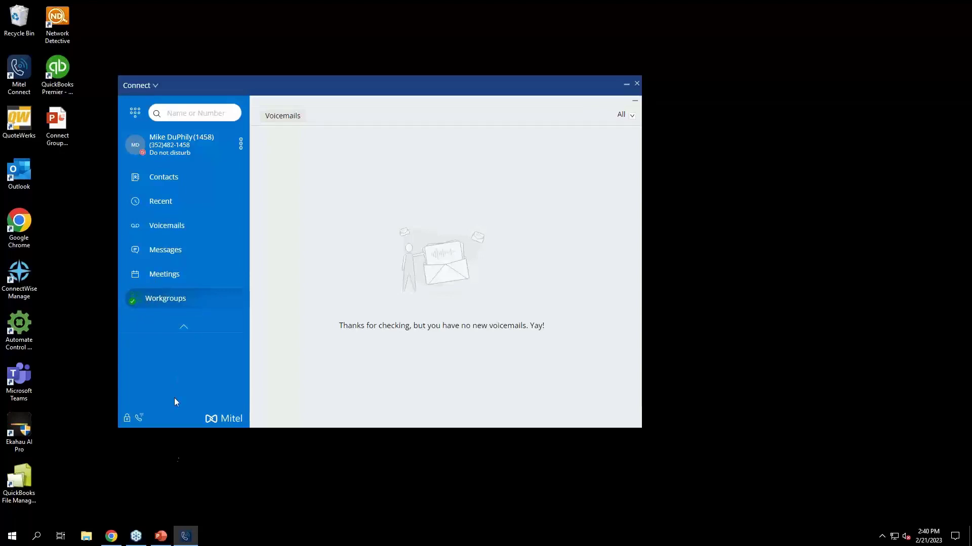
Return to Mitel Connect Director in the browser, open the Users list and filter it by the demo user's first name
left_click(112, 536)
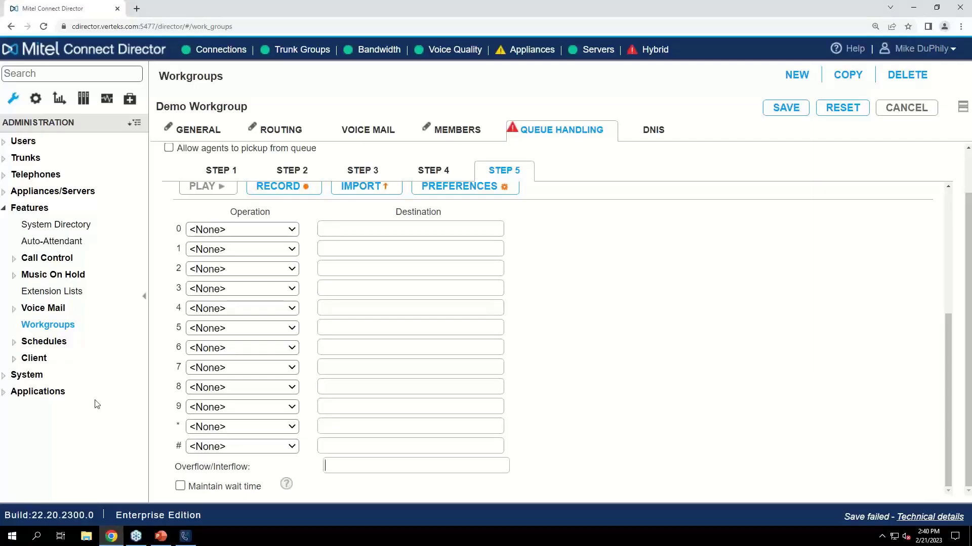
left_click(23, 141)
left_click(35, 158)
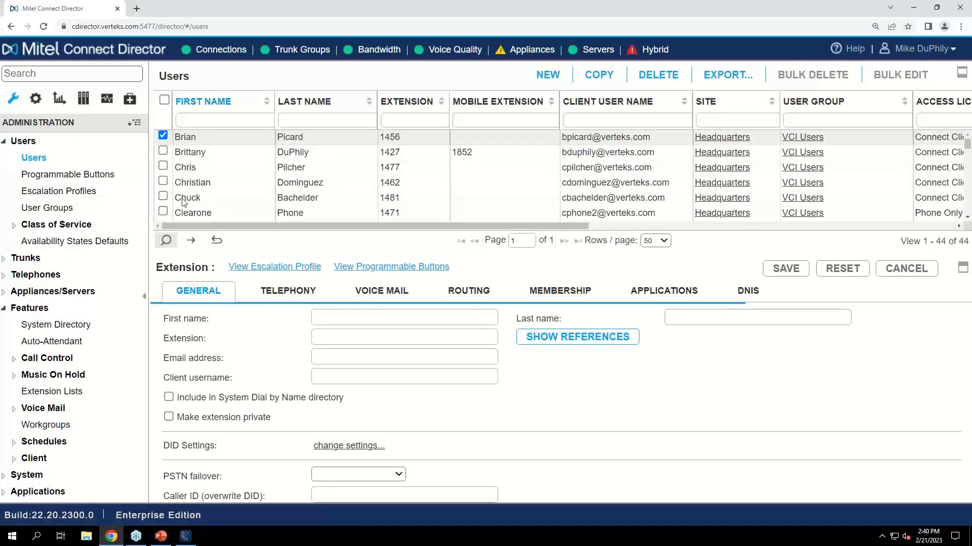
left_click(218, 121)
type("mike")
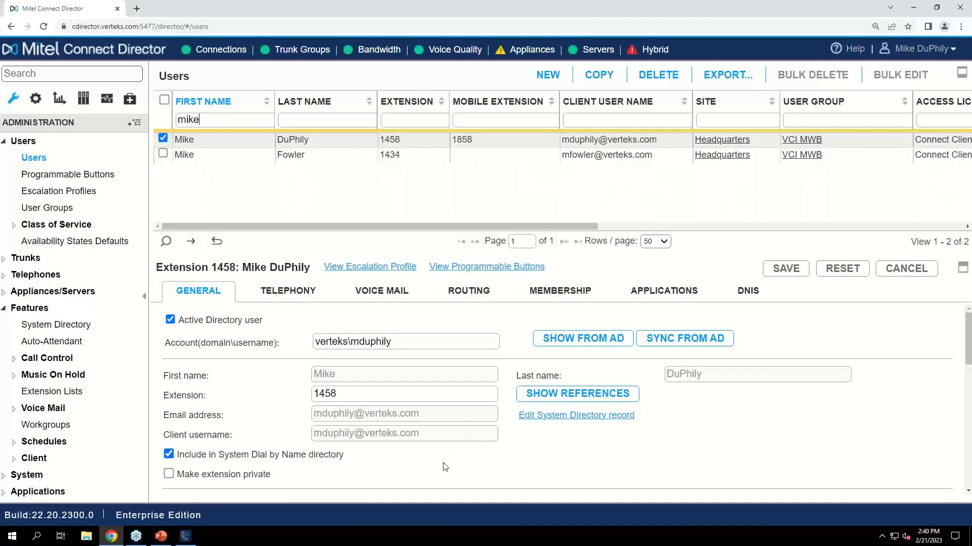
Set the access license of the user at extension 1458 to Workgroup Agent and save the change
scroll(445, 467, "down", 5)
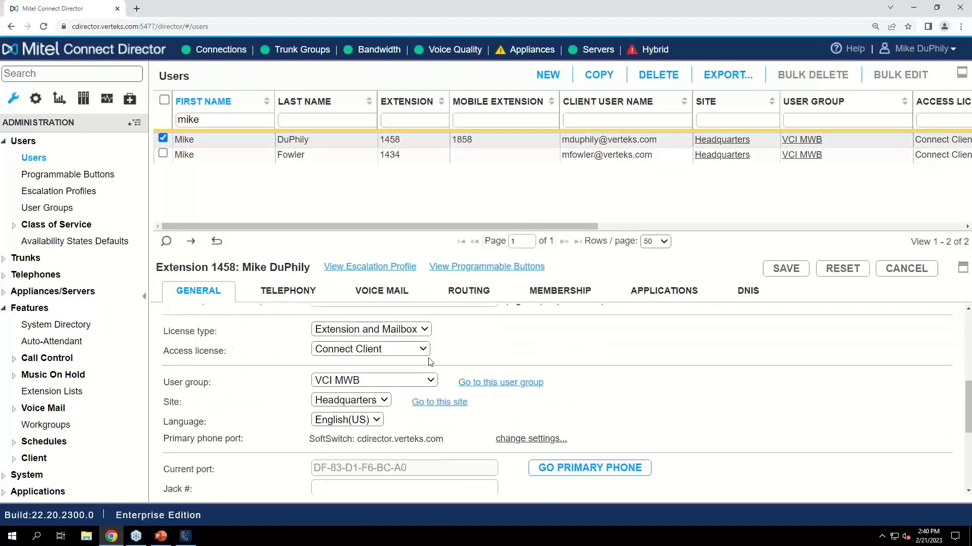
left_click(423, 350)
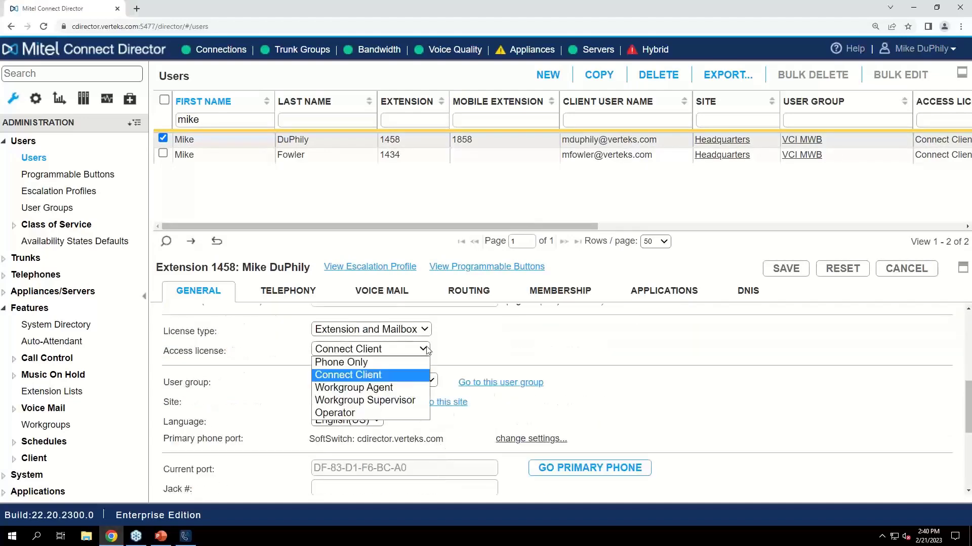
left_click(388, 389)
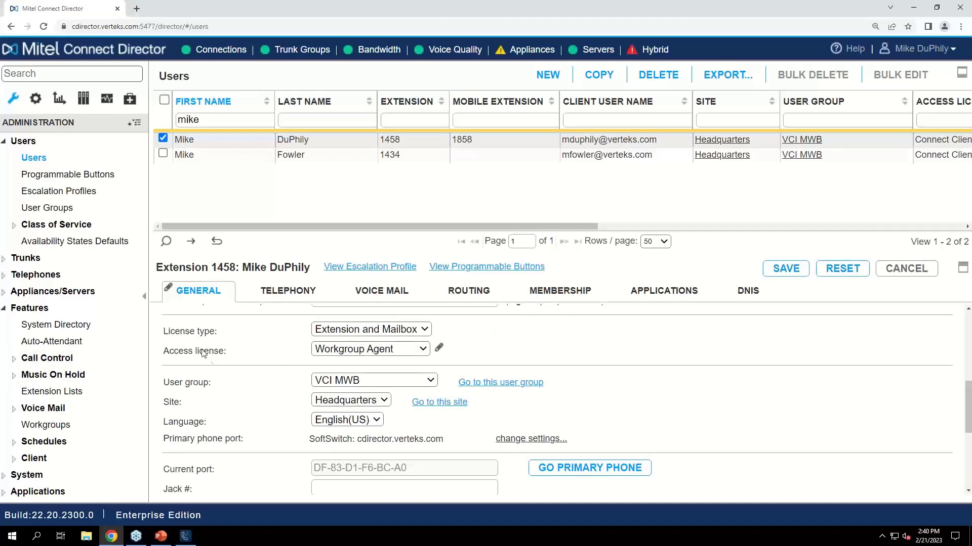
left_click(795, 269)
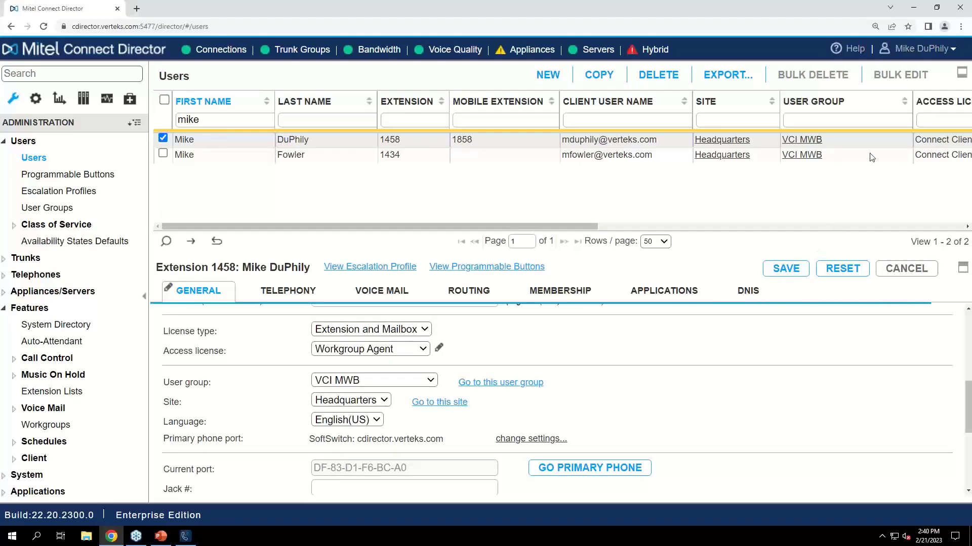
Minimize the browser, collapse the open pane in the Mitel Connect client and reopen its Workgroups section
left_click(915, 9)
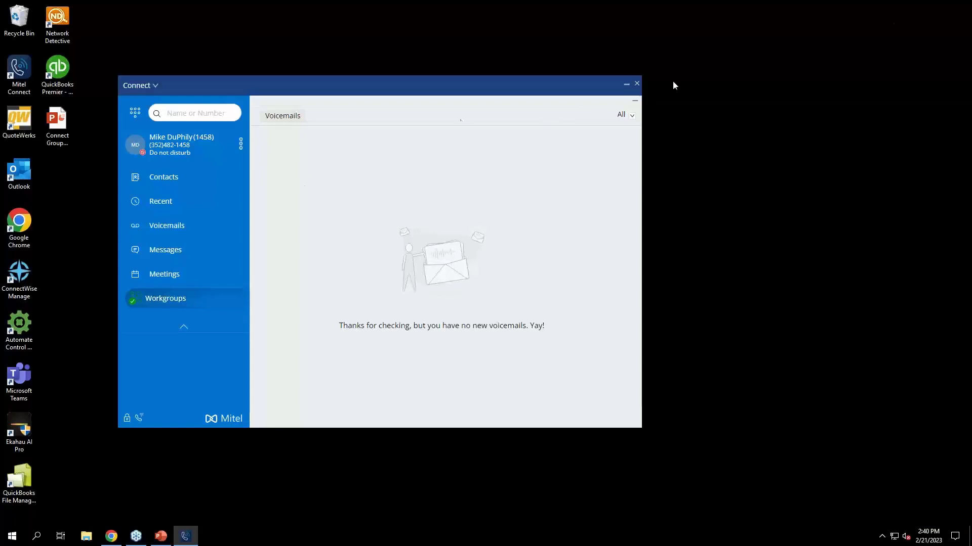
left_click(633, 102)
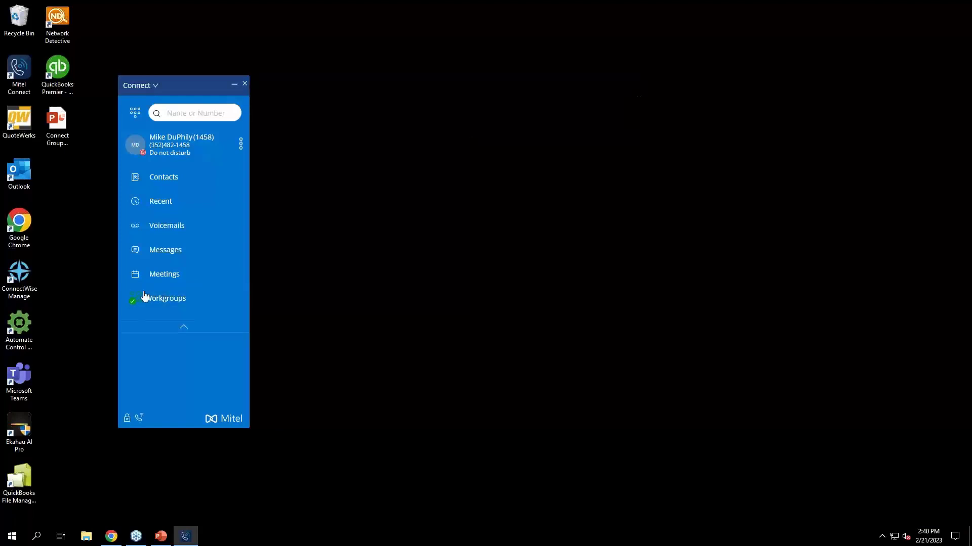
left_click(169, 300)
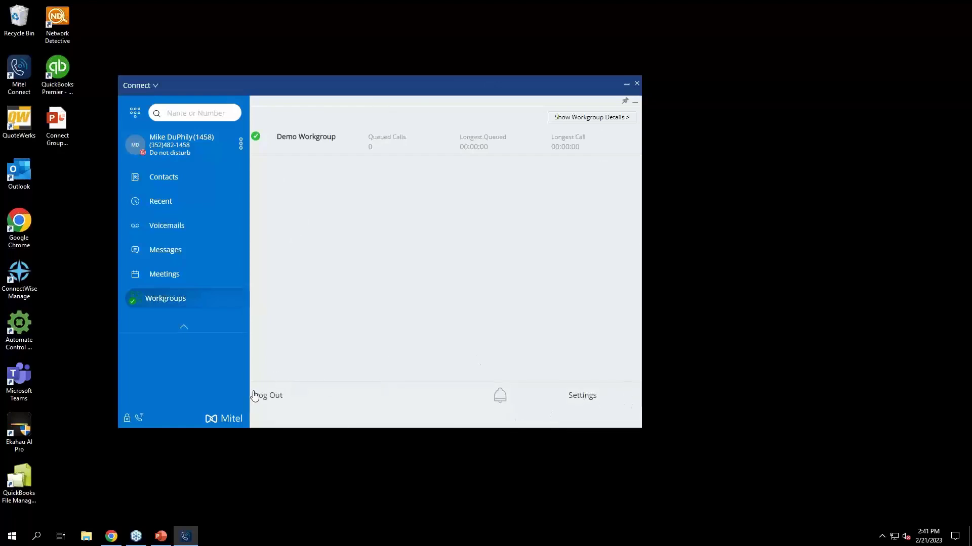
Log out of the workgroup, log back in, and finish in the logged-out state
left_click(273, 403)
left_click(272, 399)
left_click(280, 402)
Open the workgroup notification settings and switch the Demo Workgroup's threshold alert off and back on
left_click(579, 400)
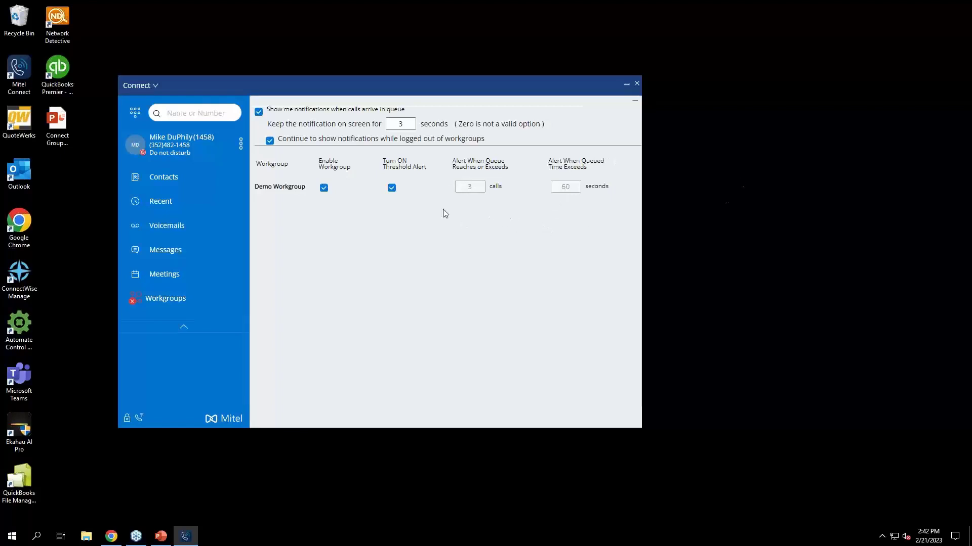
left_click(392, 190)
left_click(392, 190)
Return to the Workgroups section and view the workgroup details with queues and voicemails, closing them when done
left_click(204, 301)
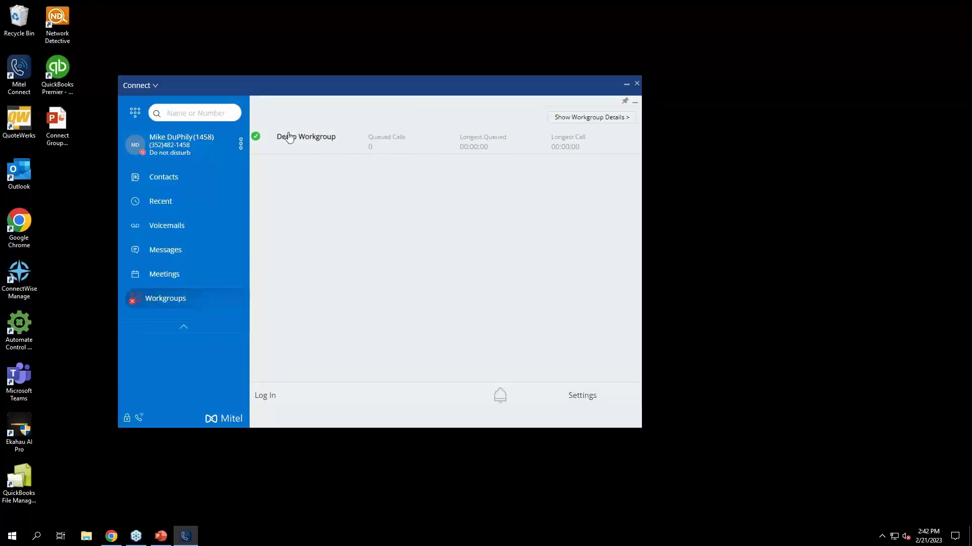
left_click(579, 121)
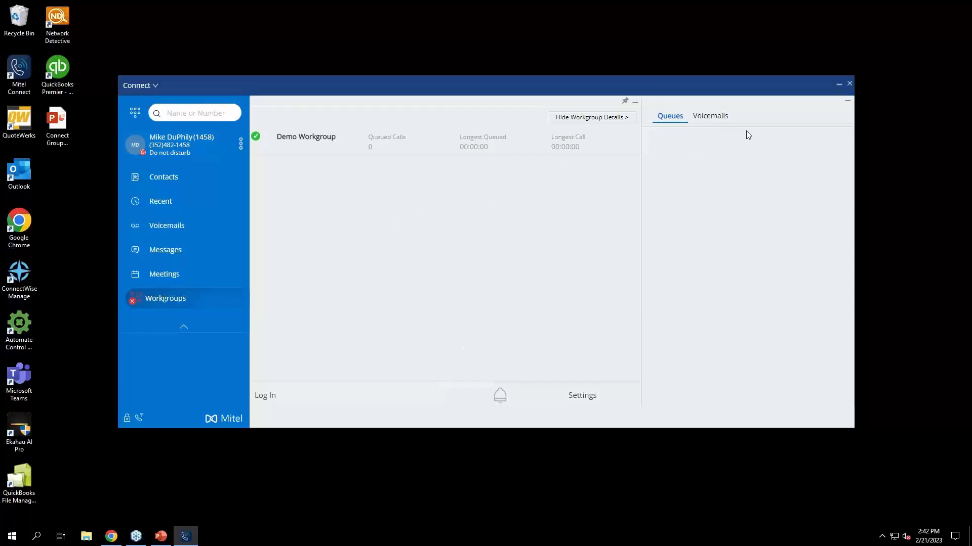
left_click(846, 104)
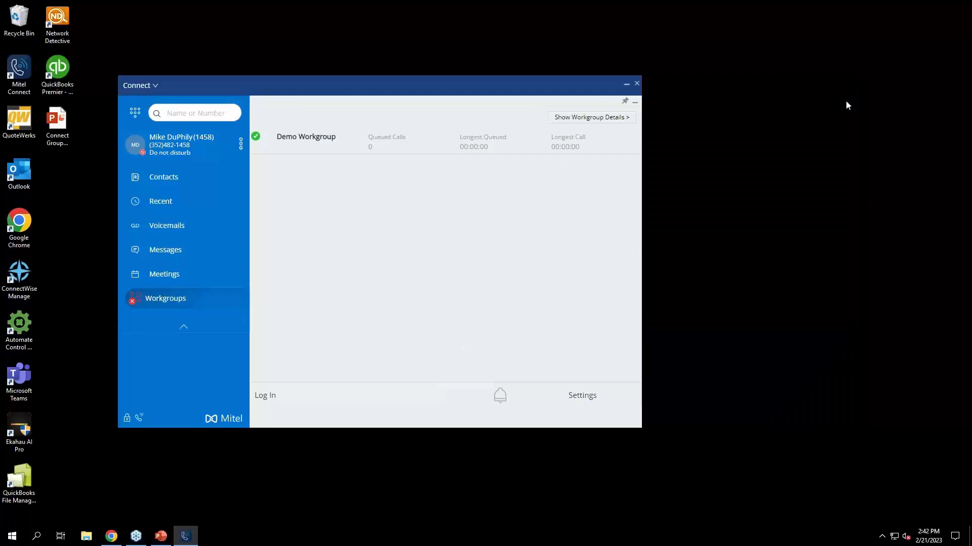
Switch back to Mitel Connect Director, change the user's access license to Workgroup Supervisor and save
left_click(110, 537)
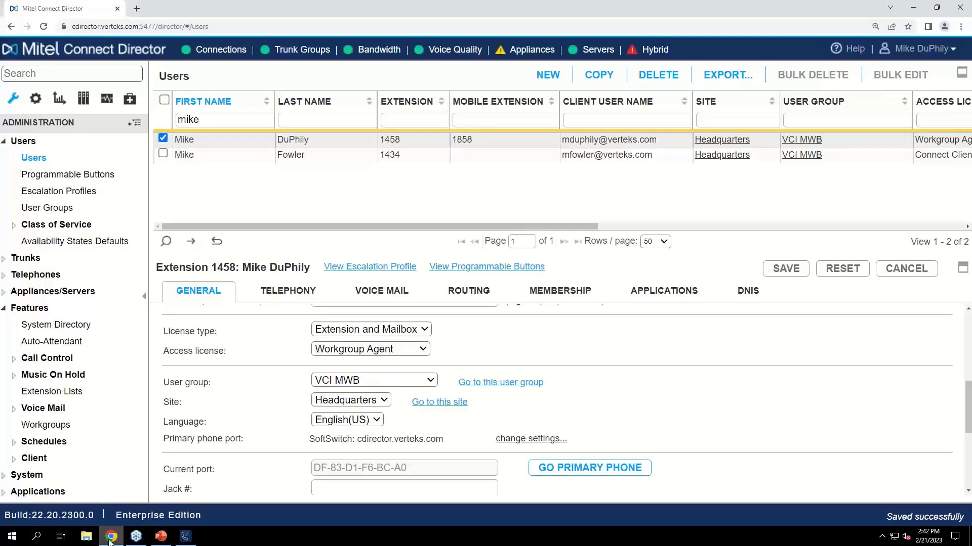
left_click(406, 356)
left_click(420, 401)
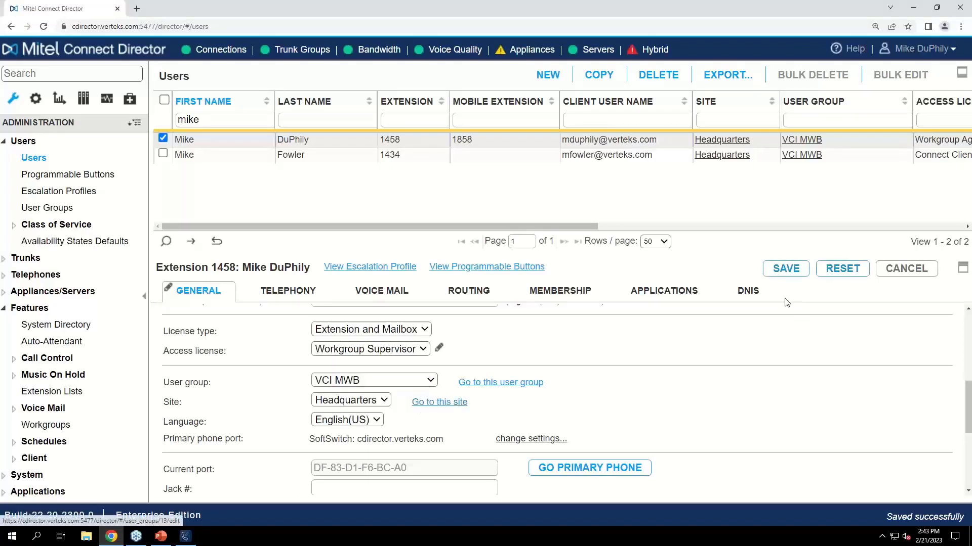
left_click(795, 270)
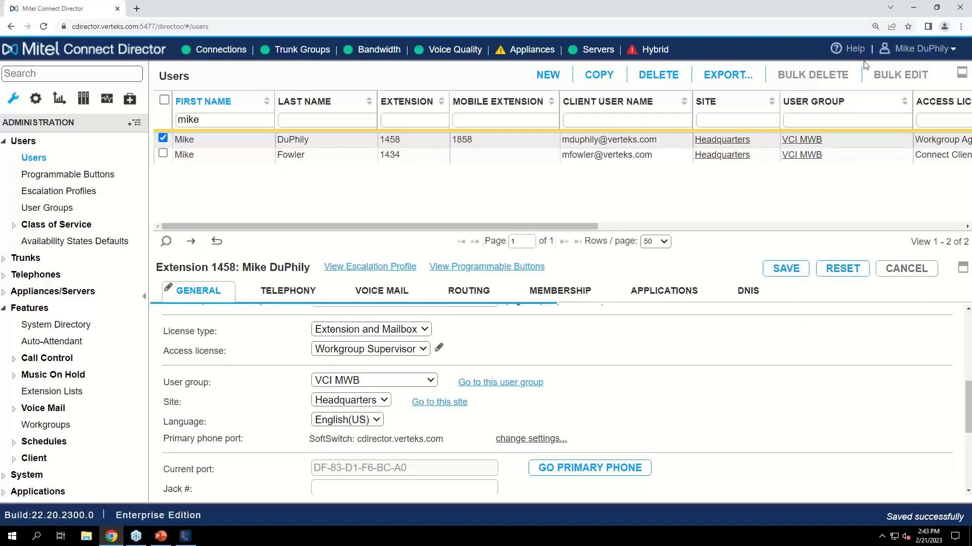
Go back to the Mitel Connect client and reload the Workgroups section under the supervisor license
left_click(917, 8)
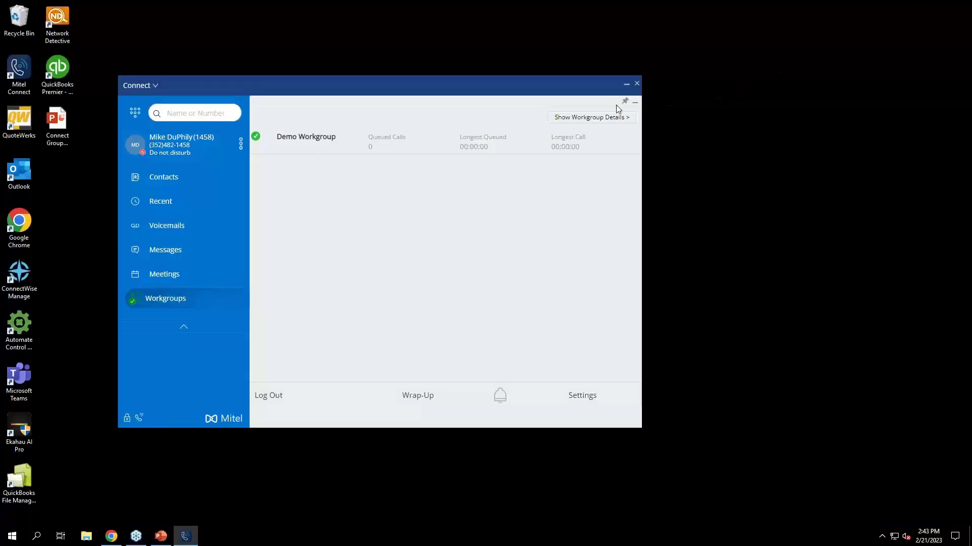
left_click(634, 101)
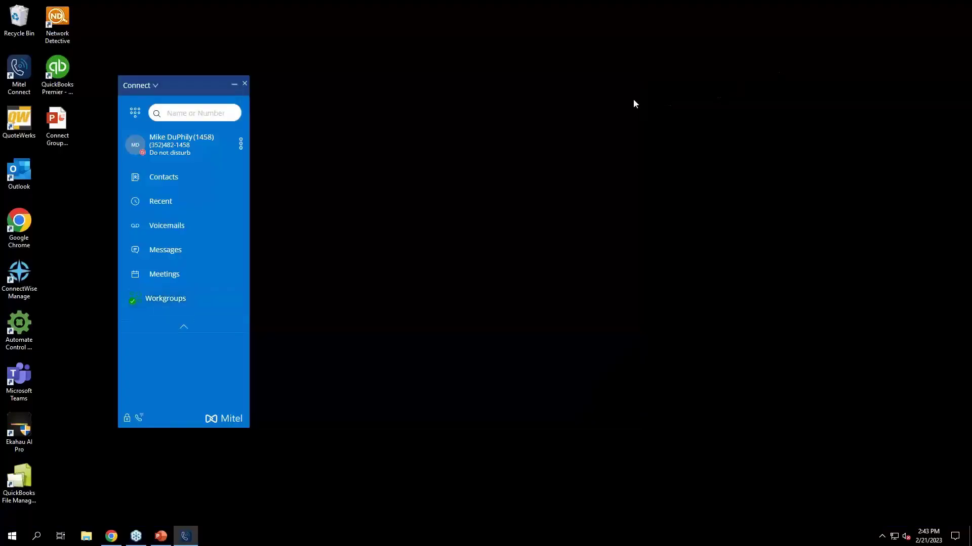
left_click(162, 301)
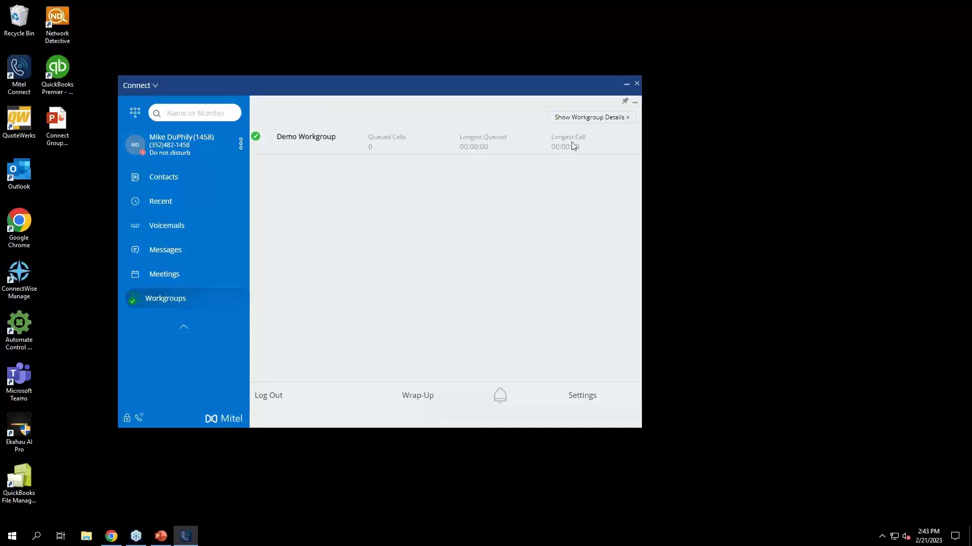
Show the workgroup details, open the list of agents and look over the contact options for the first agent
left_click(586, 122)
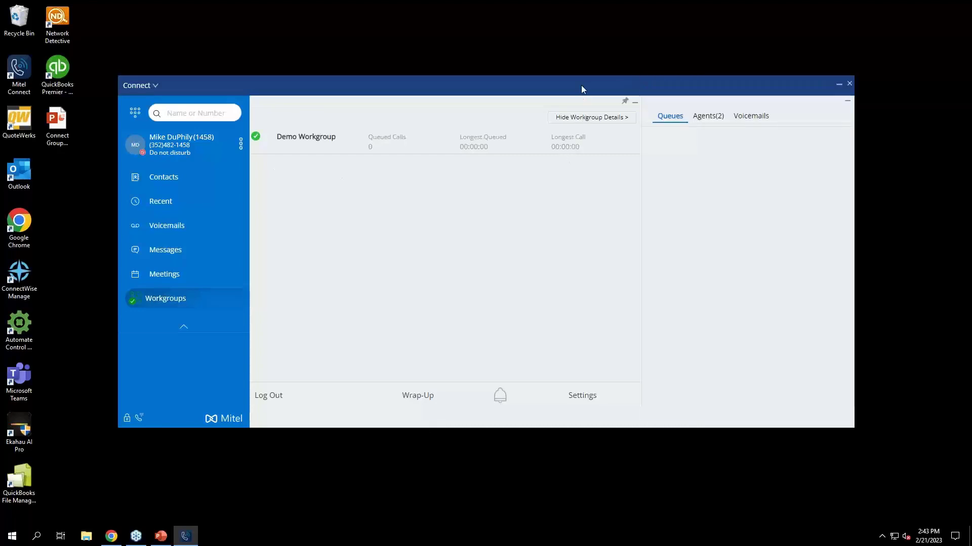
left_click(706, 117)
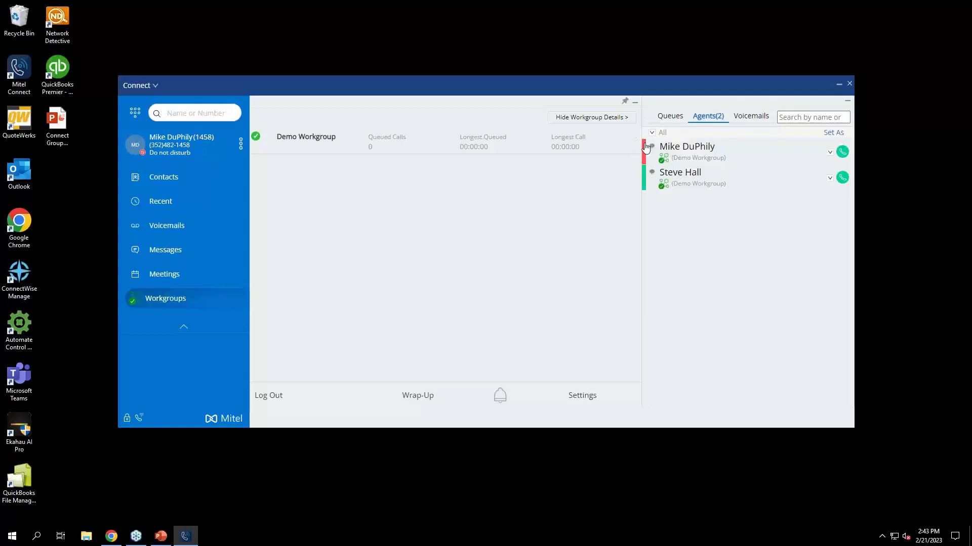
left_click(830, 152)
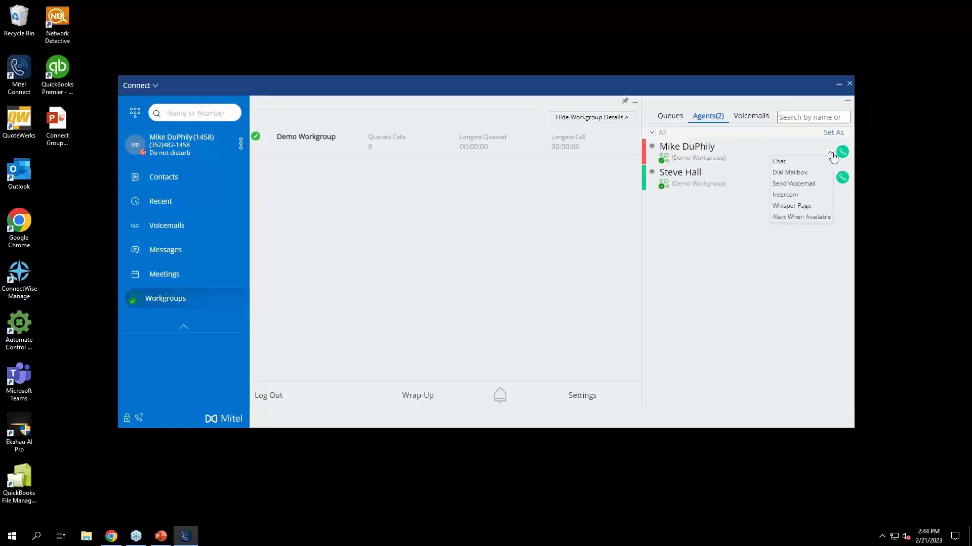
left_click(830, 153)
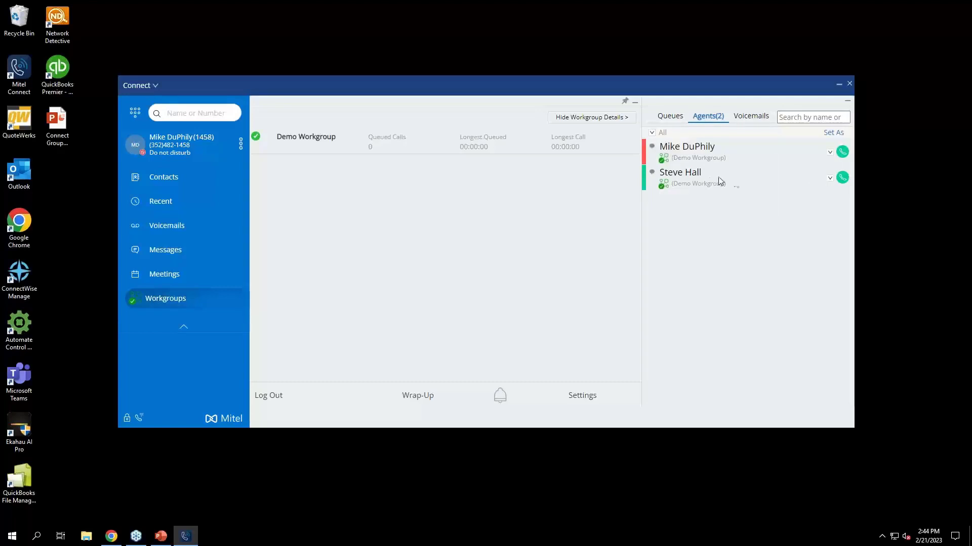
Log the second agent out of the Demo Workgroup, and switch the first agent's state and restore it to logged in
left_click(662, 185)
left_click(688, 200)
left_click(665, 163)
left_click(669, 172)
left_click(667, 163)
left_click(681, 176)
Hide the workgroup details and examine the Demo Workgroup's schedule mode options without changing the mode
left_click(591, 117)
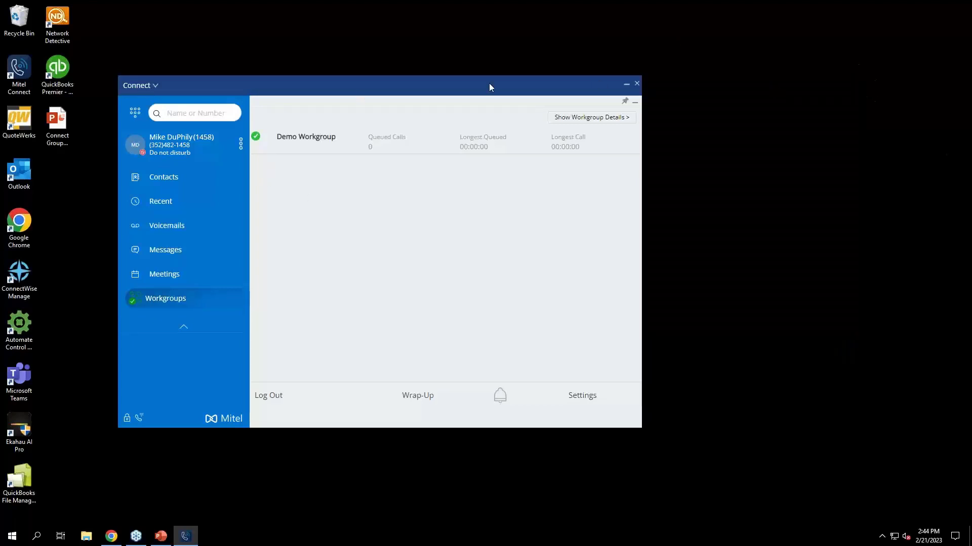
left_click(257, 138)
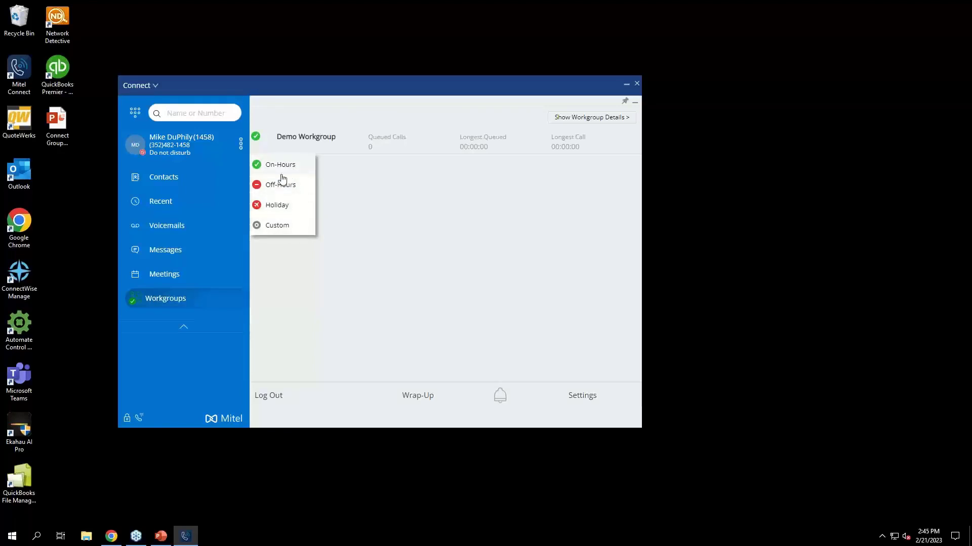
left_click(439, 173)
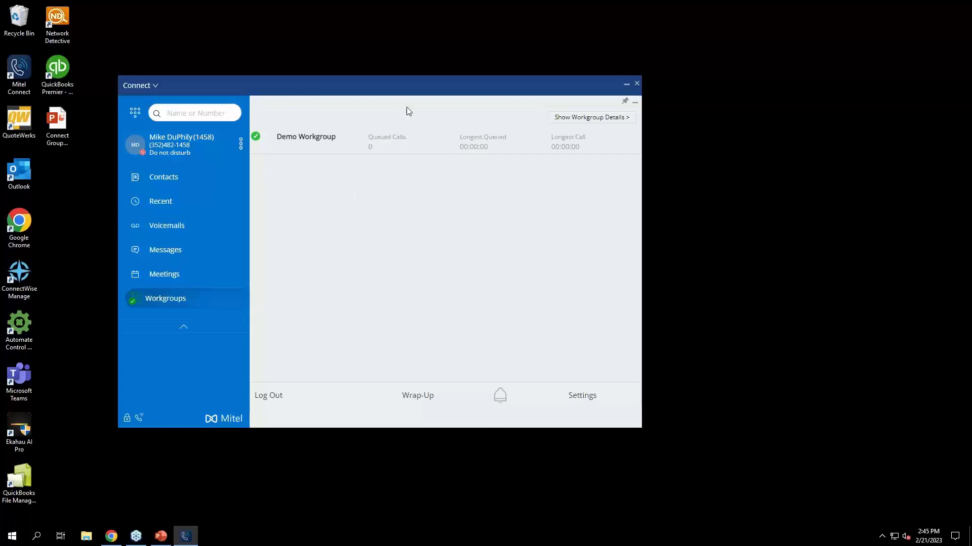
Minimize the client, switch to the PowerPoint presentation, start the slide show at Workgroup Licensing and advance to Workgroup Limits
left_click(627, 85)
left_click(171, 540)
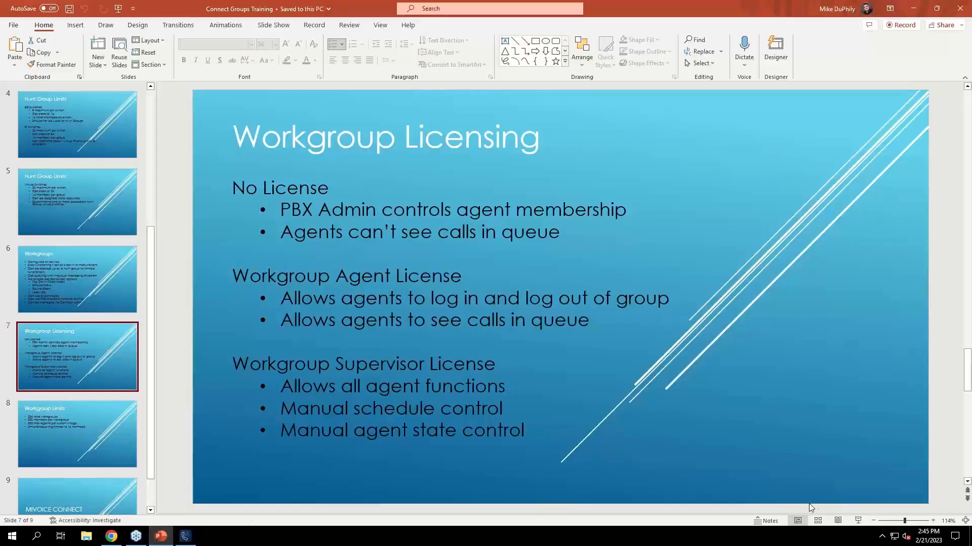
left_click(857, 521)
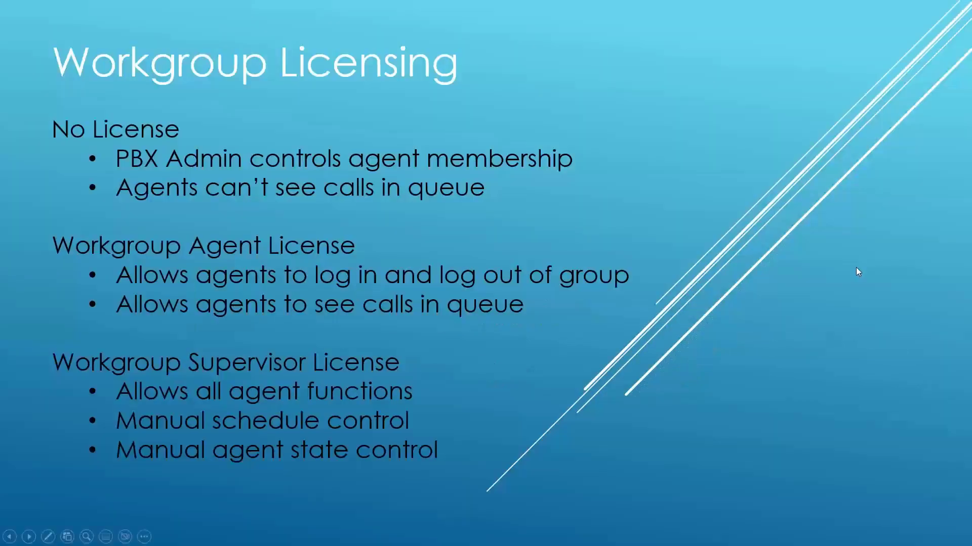
left_click(858, 273)
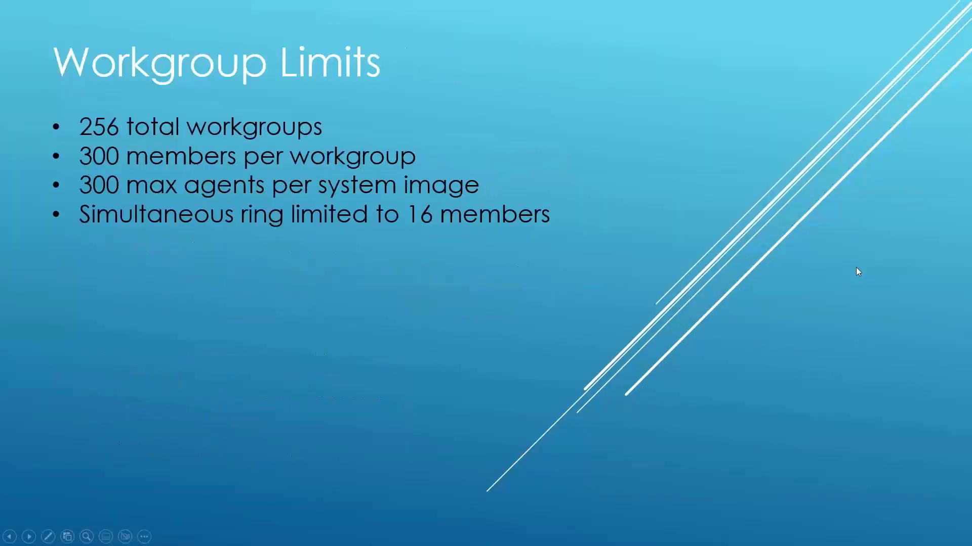